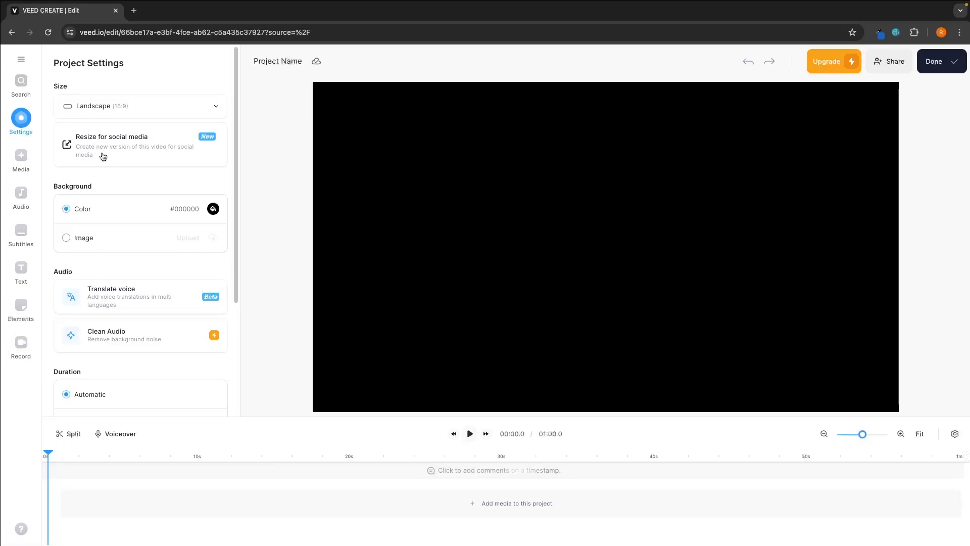
Step: Set the project size to YouTube Short (9:16)
left_click(29, 83)
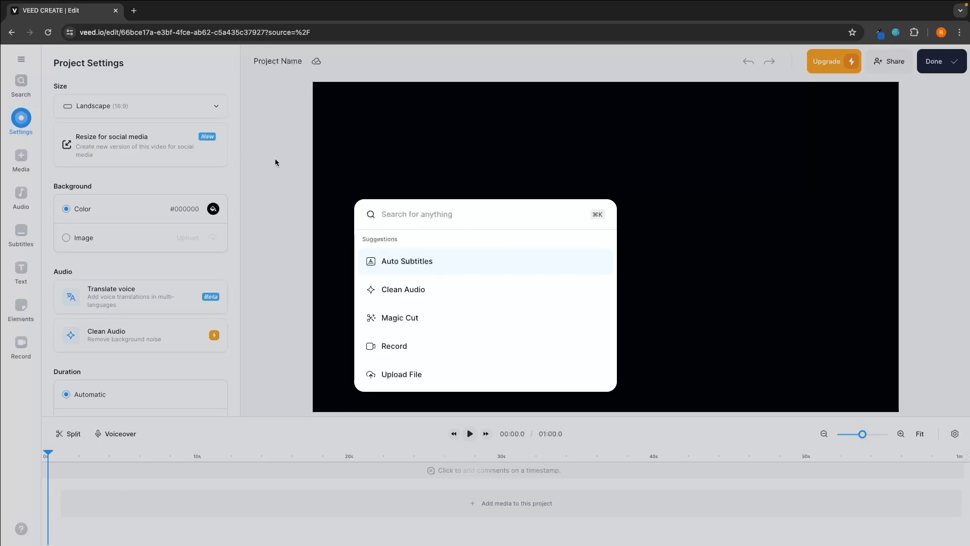
left_click(18, 122)
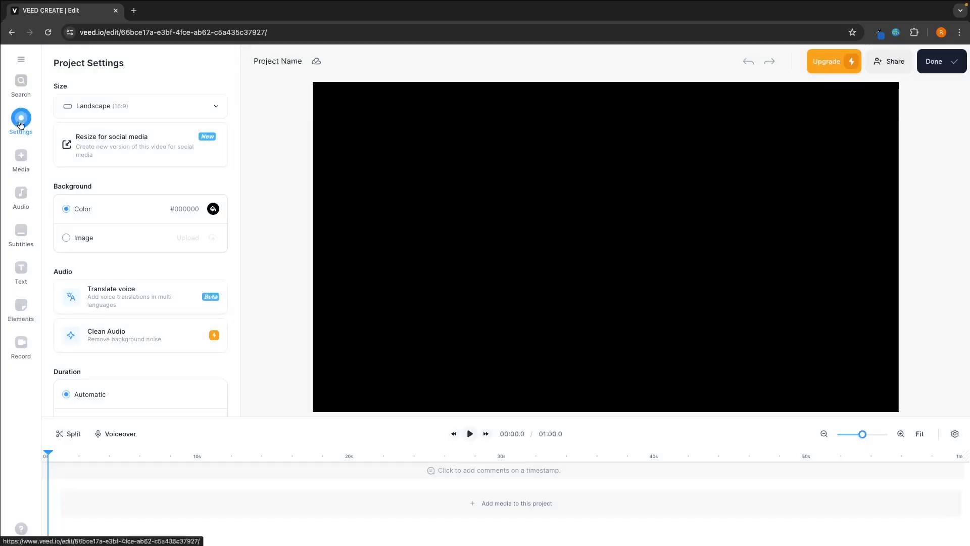
left_click(87, 104)
left_click(106, 90)
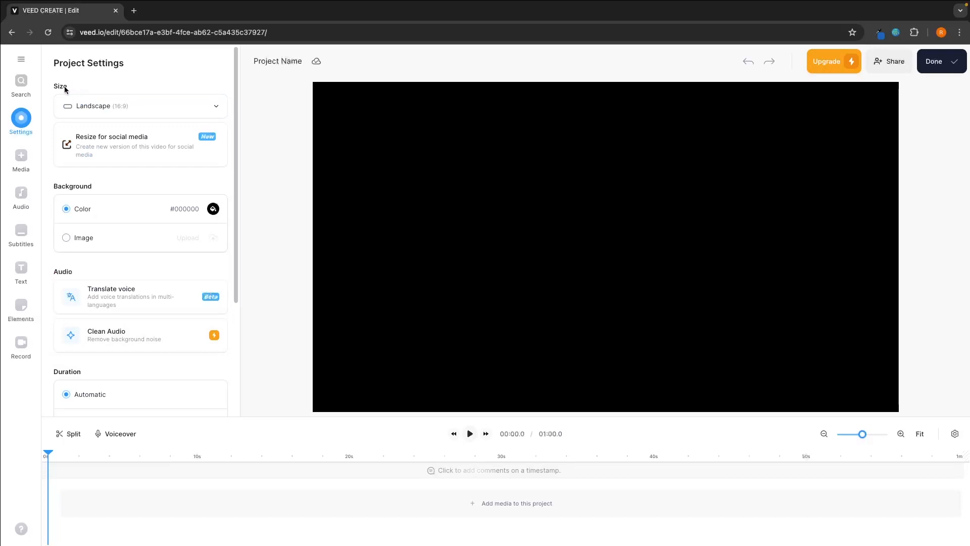
left_click(96, 105)
left_click(103, 81)
left_click(103, 113)
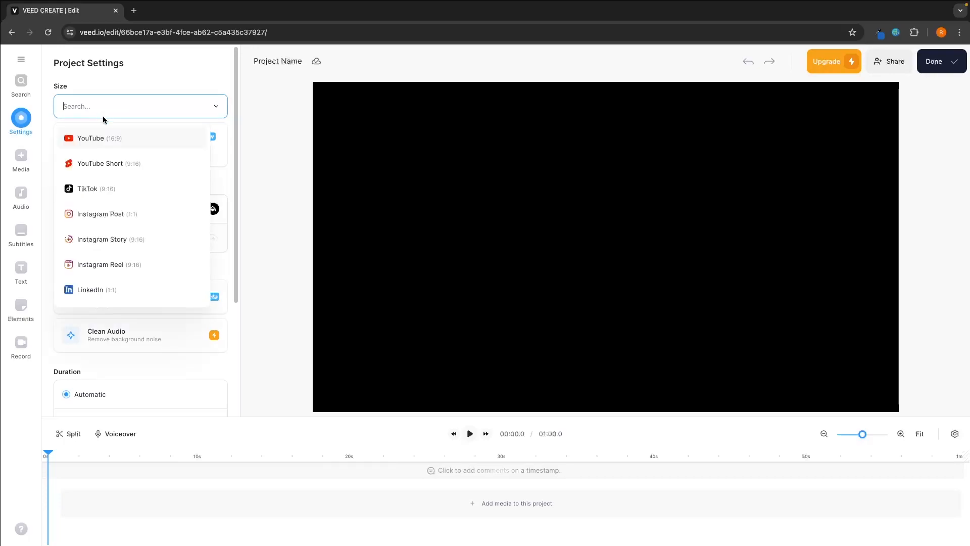
left_click(100, 167)
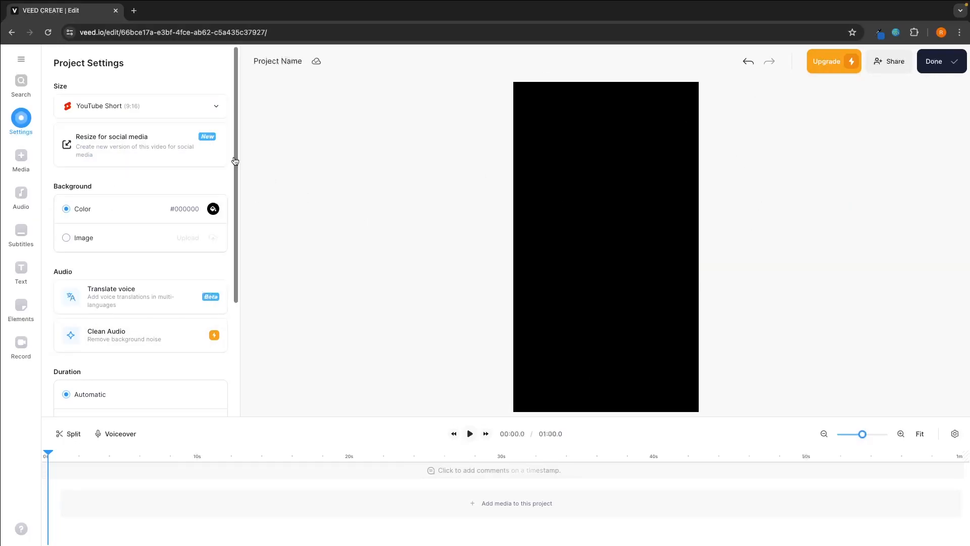
Step: Set the project size to YouTube (16:9)
left_click(175, 107)
scroll(172, 199, "down", 5)
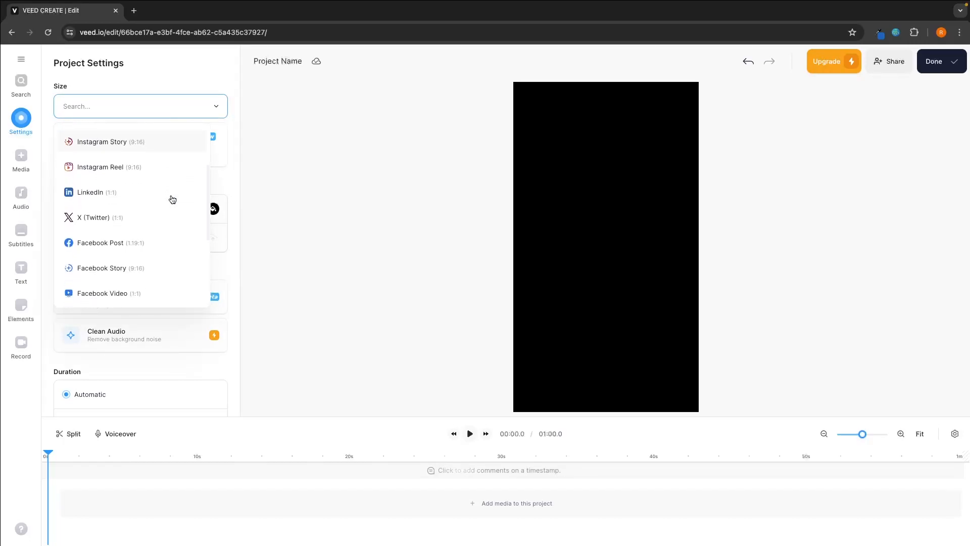
scroll(134, 195, "up", 5)
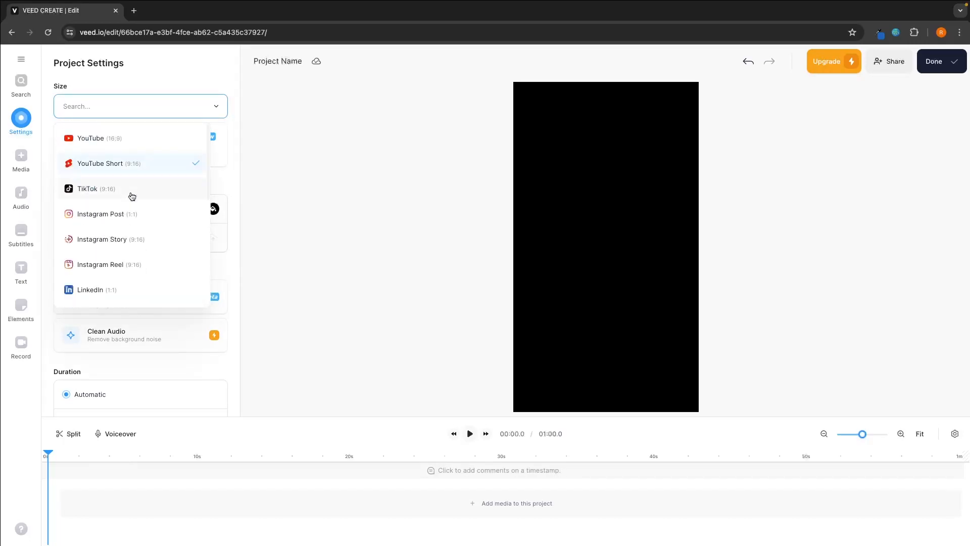
left_click(137, 143)
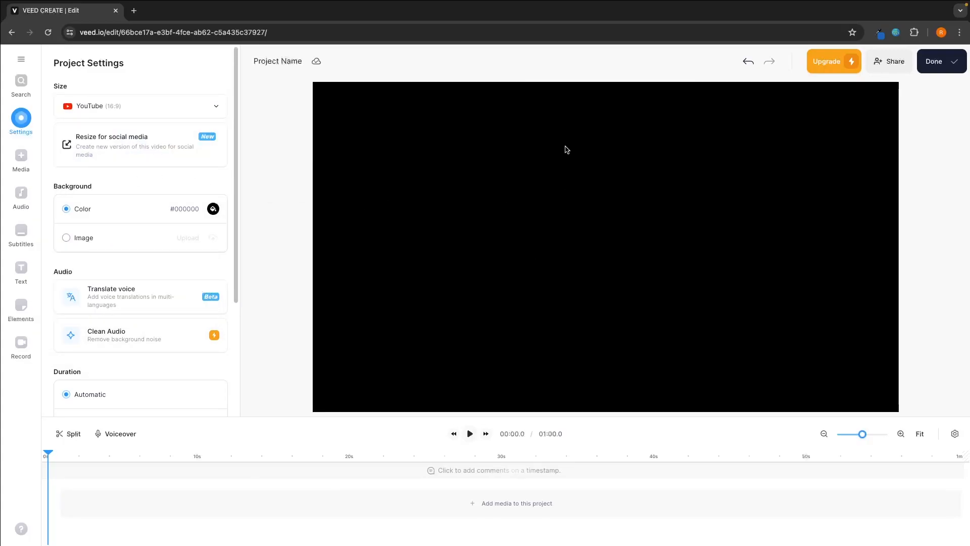
Step: Change the project's background color to the dark maroon #572F2F
left_click(214, 210)
mouse_move(98, 144)
left_mouse_down()
mouse_move(53, 88)
mouse_move(192, 92)
mouse_move(58, 174)
left_mouse_up()
scroll(78, 168, "down", 2)
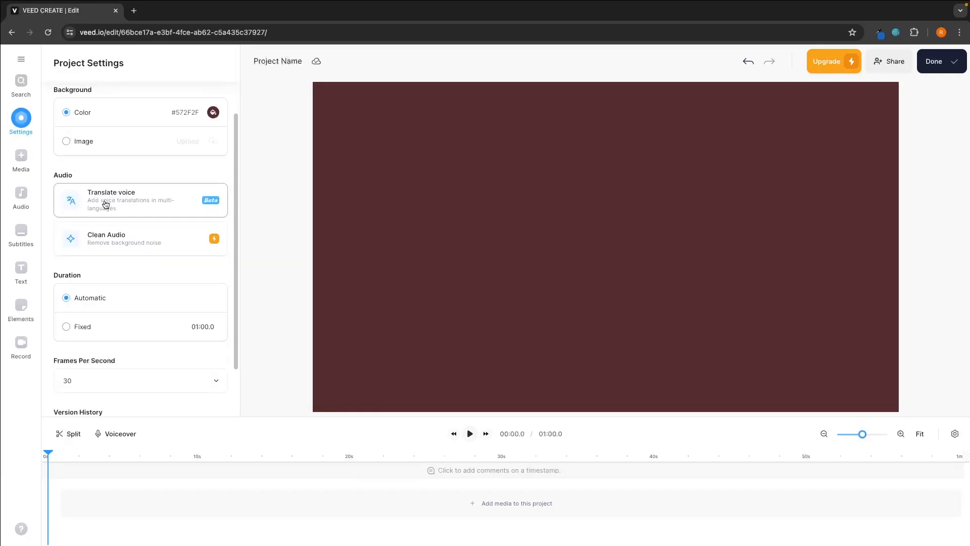
scroll(114, 208, "down", 2)
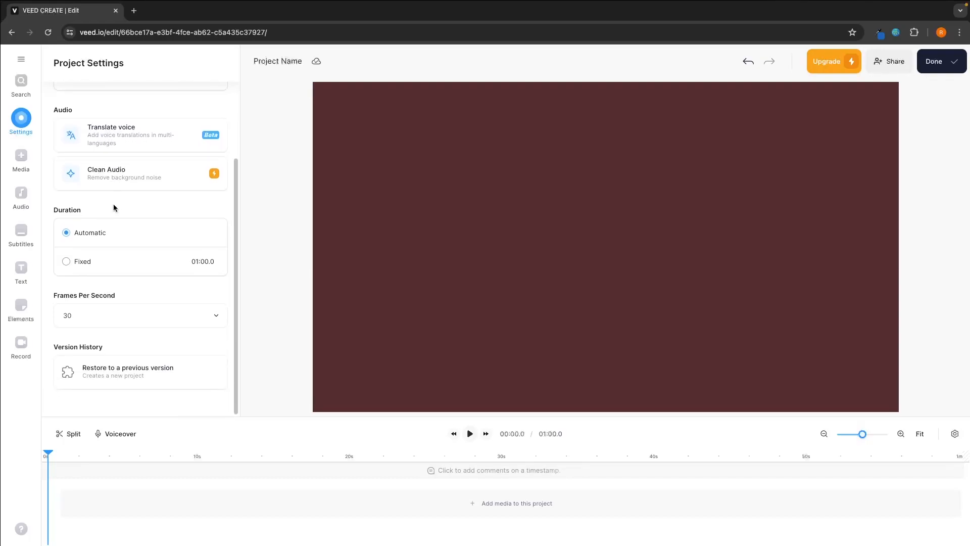
Step: Review the options offered for media, audio, subtitles, text, elements and recording
left_click(16, 167)
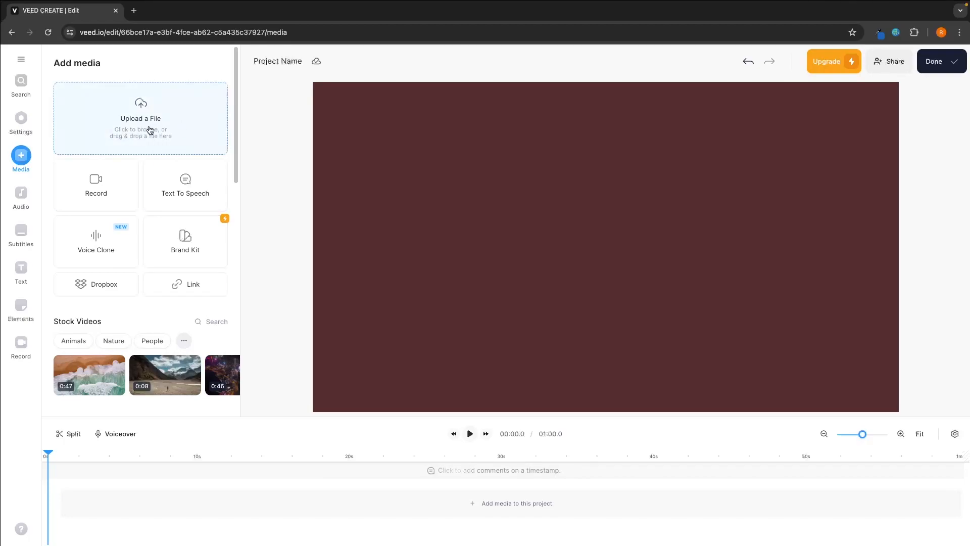
left_click(30, 202)
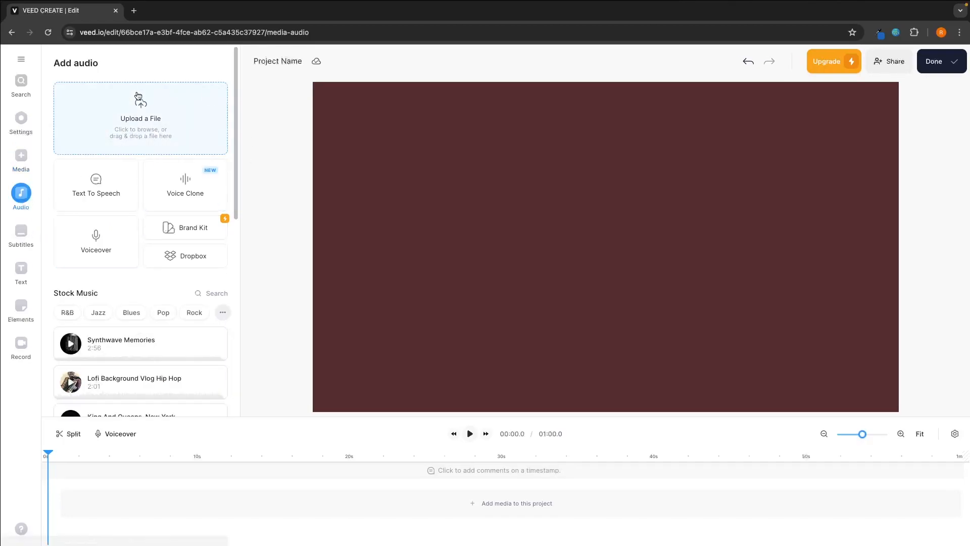
left_click(30, 235)
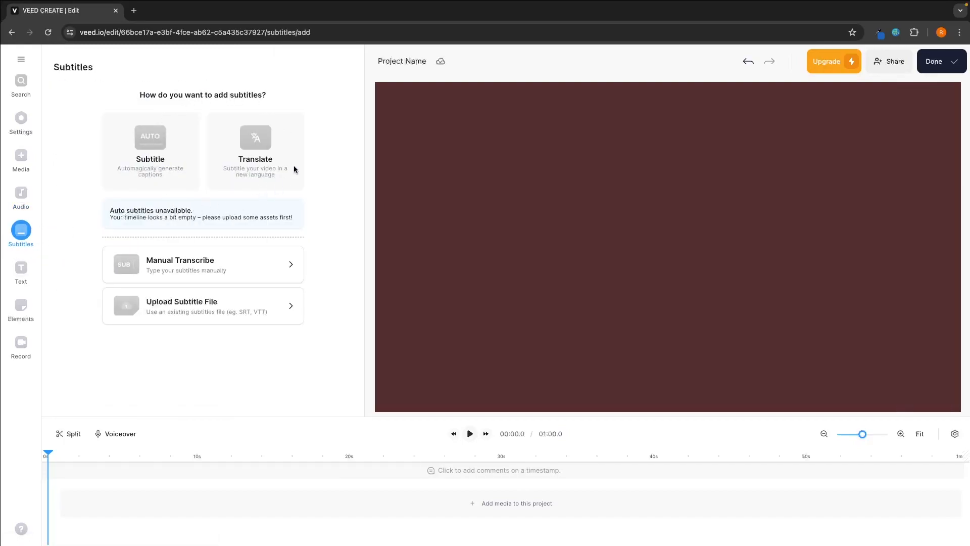
left_click(21, 270)
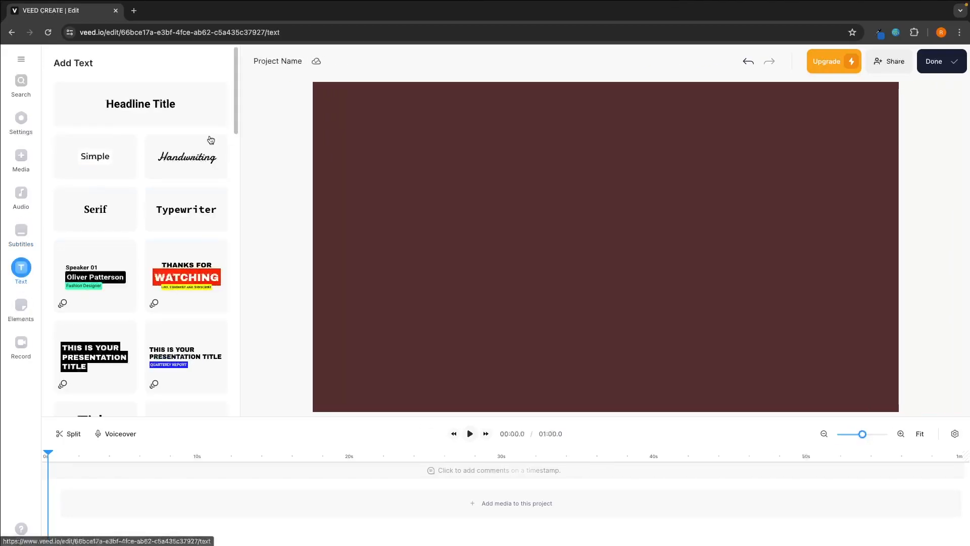
scroll(138, 177, "down", 6)
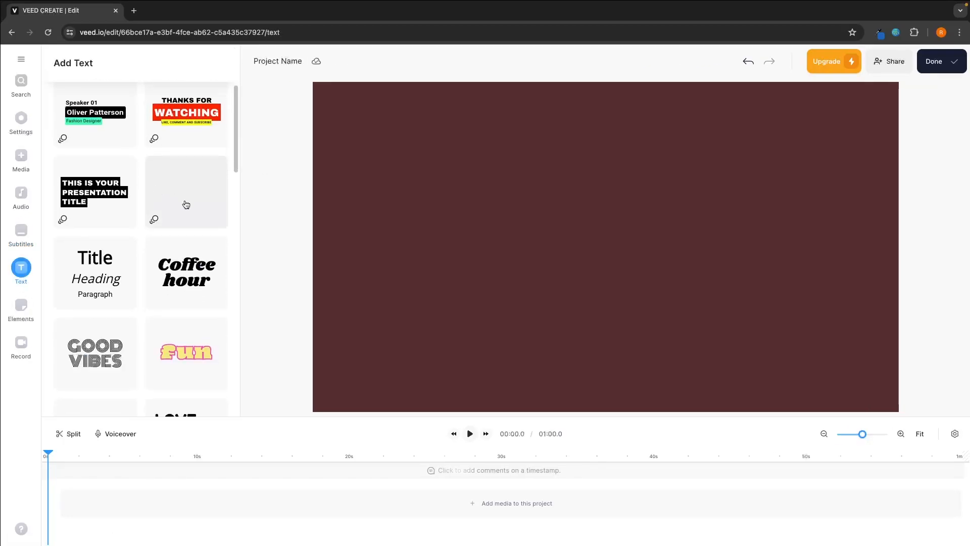
left_click(21, 306)
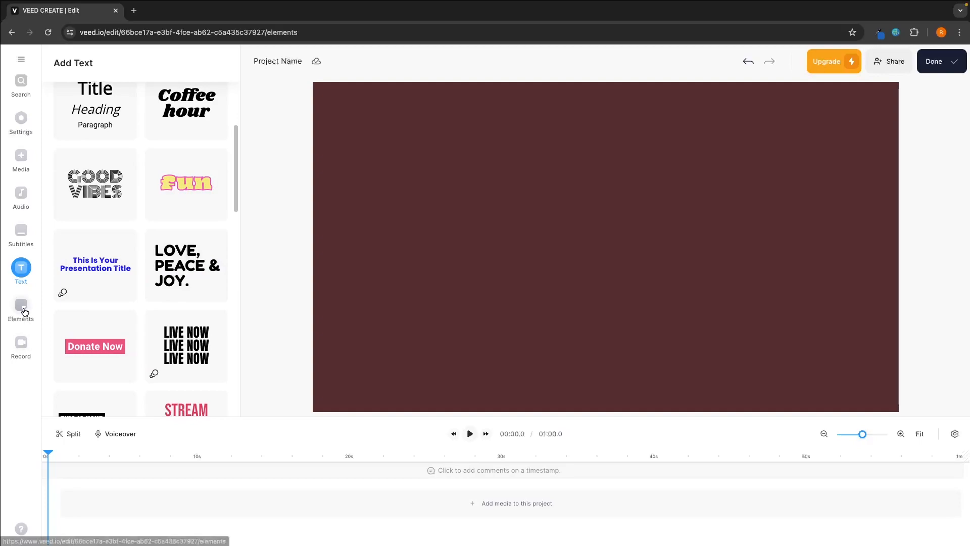
scroll(141, 260, "down", 1)
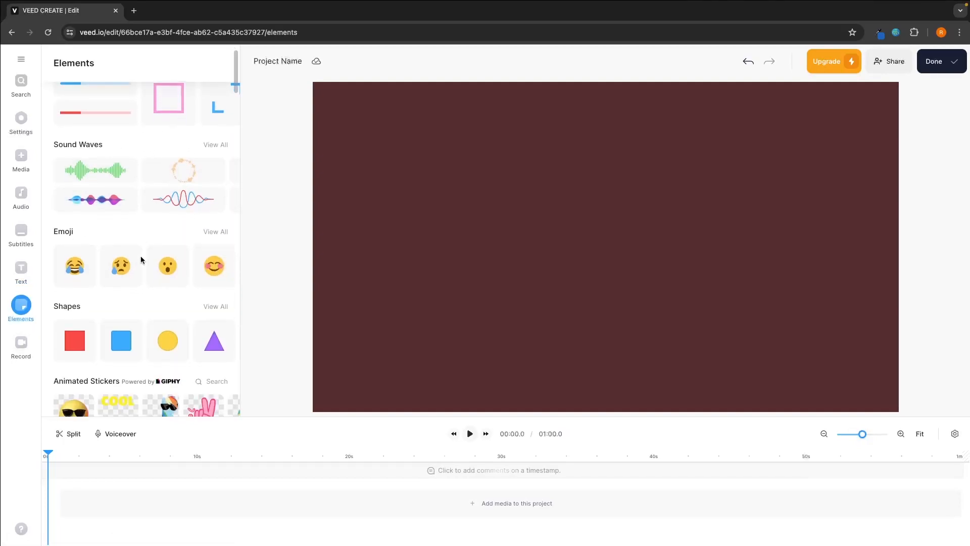
scroll(93, 251, "down", 12)
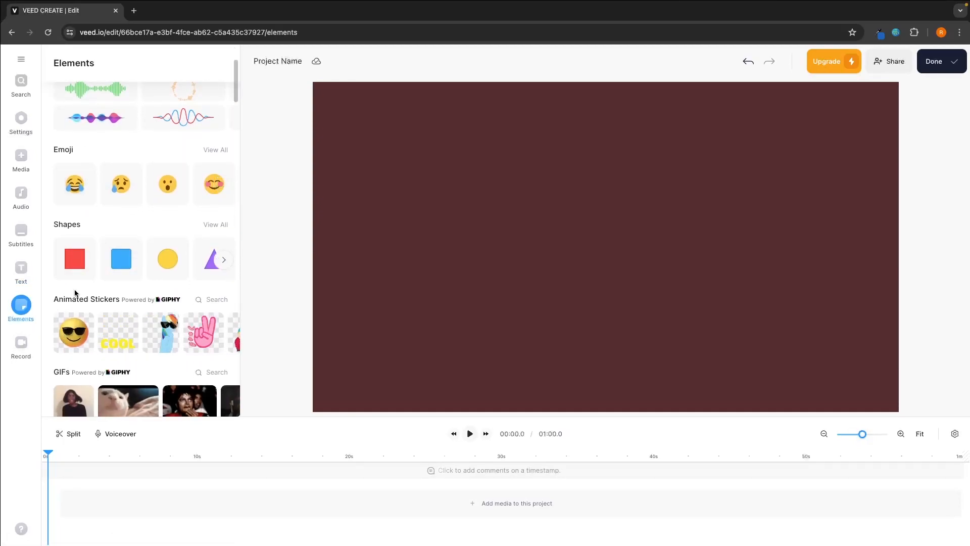
scroll(141, 153, "down", 4)
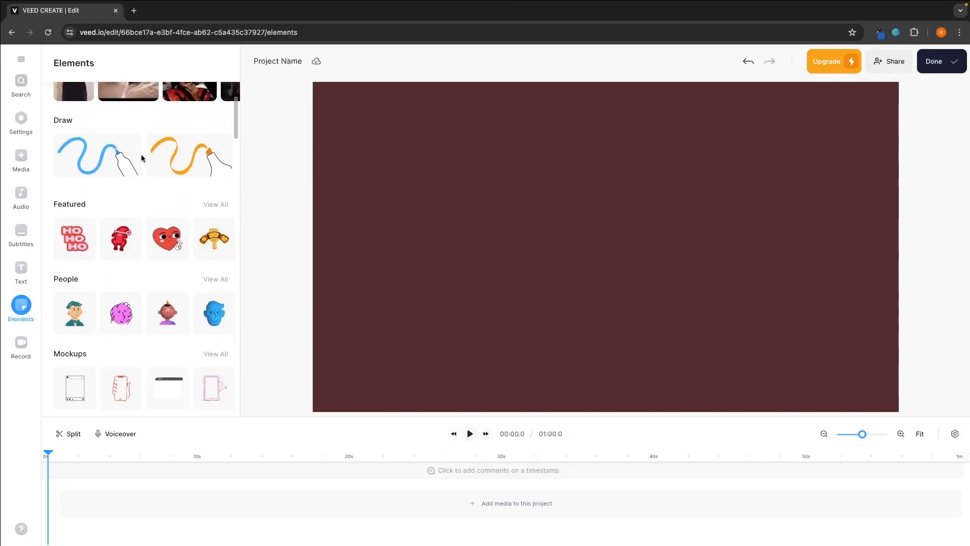
left_click(20, 348)
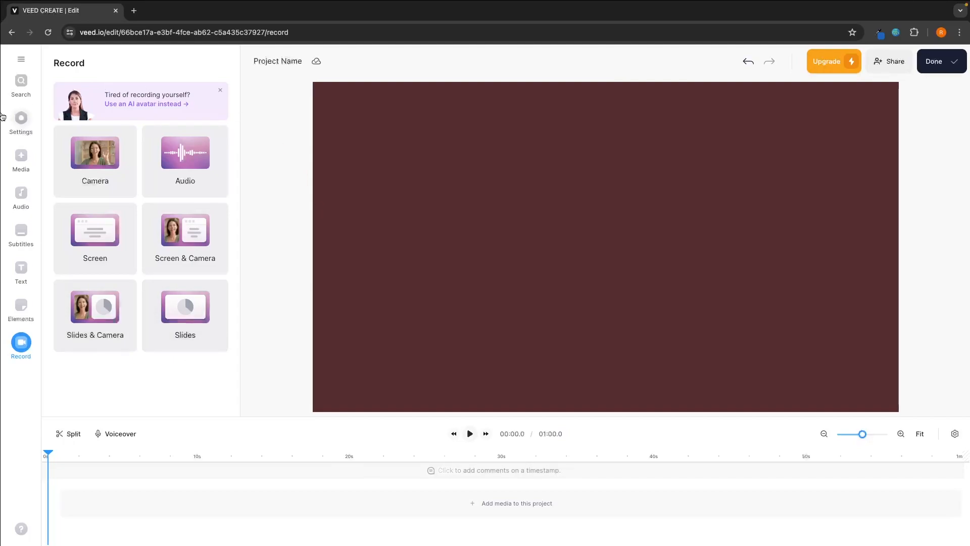
left_click(16, 160)
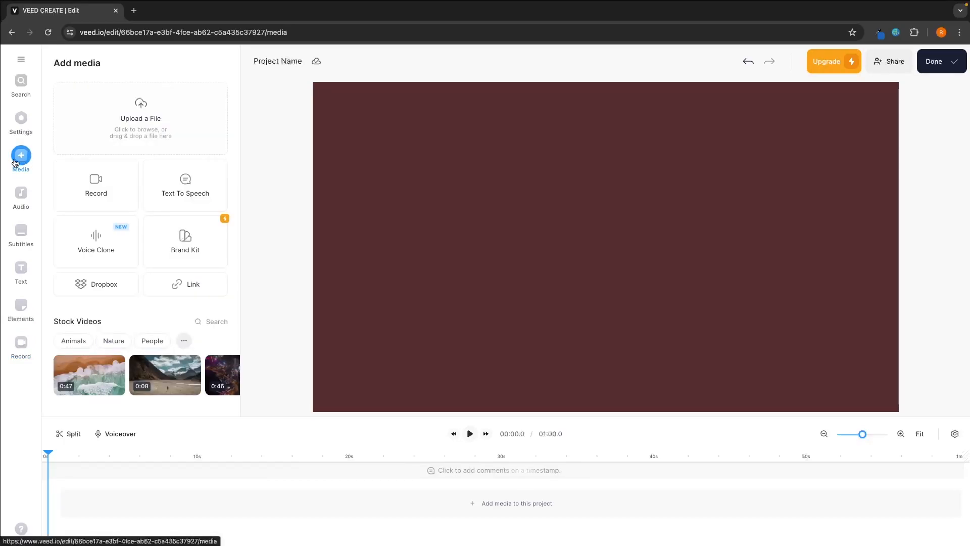
left_click(119, 136)
double_click(413, 301)
left_click(397, 257)
left_click(567, 315)
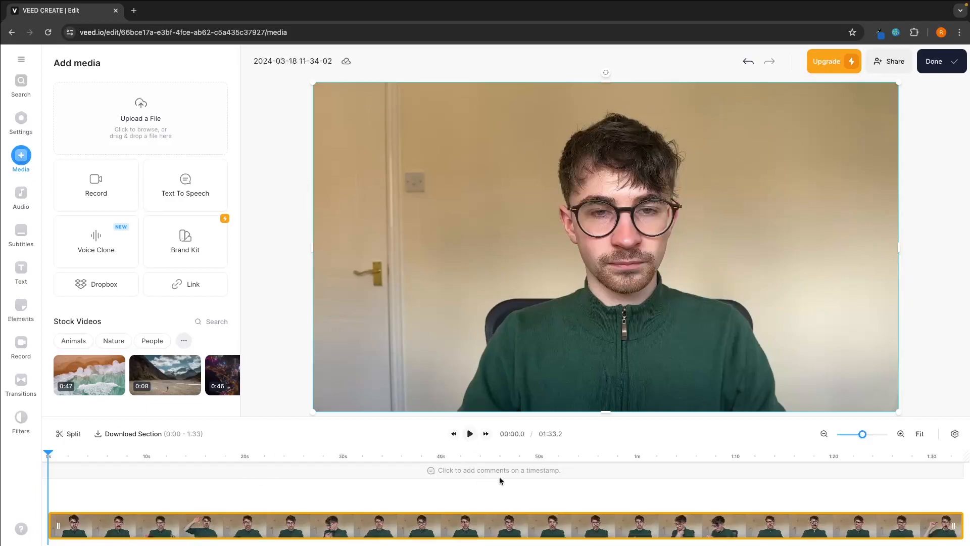
left_click(542, 499)
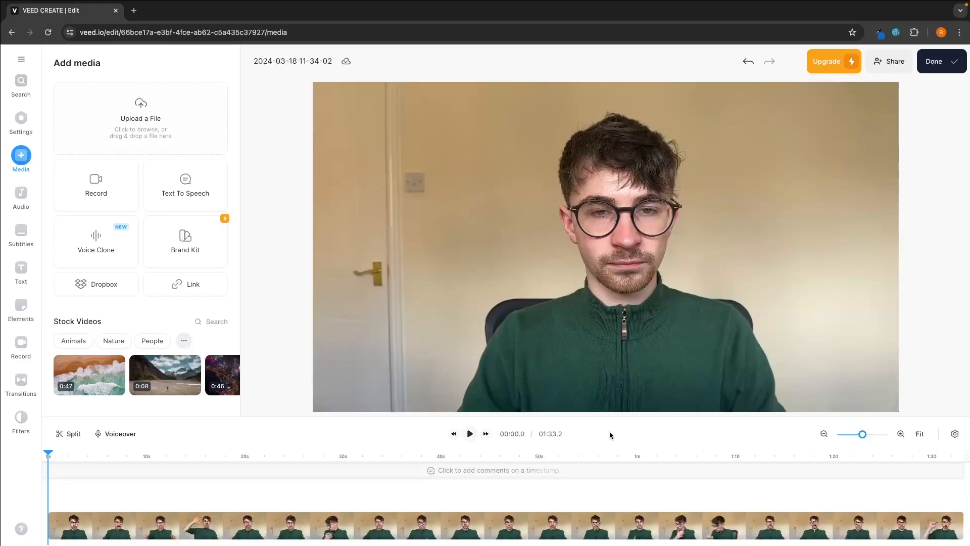
Step: Play the opening of the video to find the cut point and split the clip at 00:03.0
key("space")
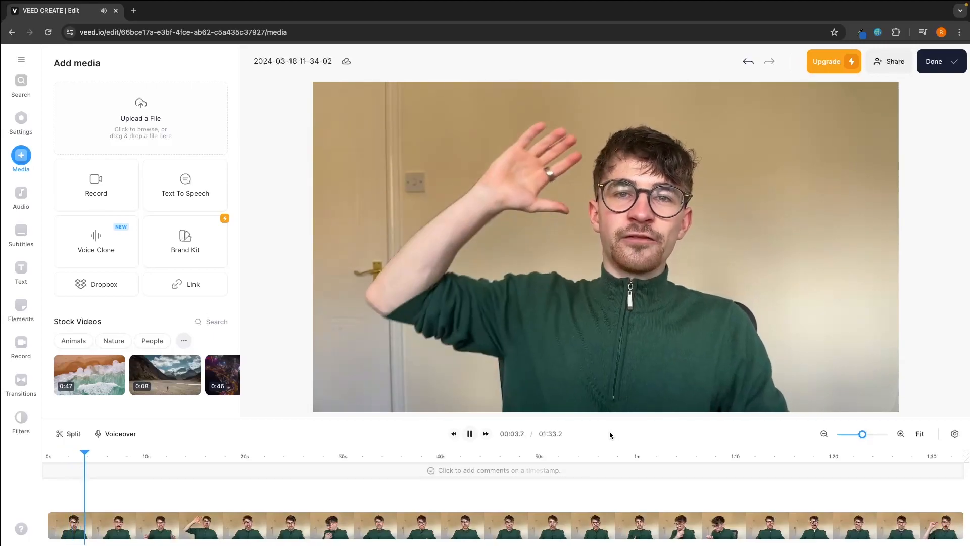
key("space")
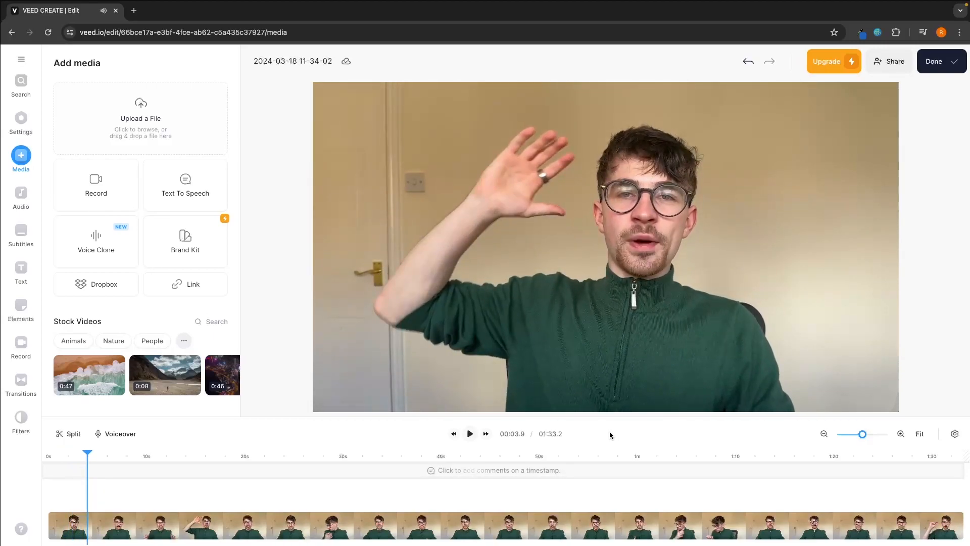
left_click_drag(88, 453, 49, 453)
key("space")
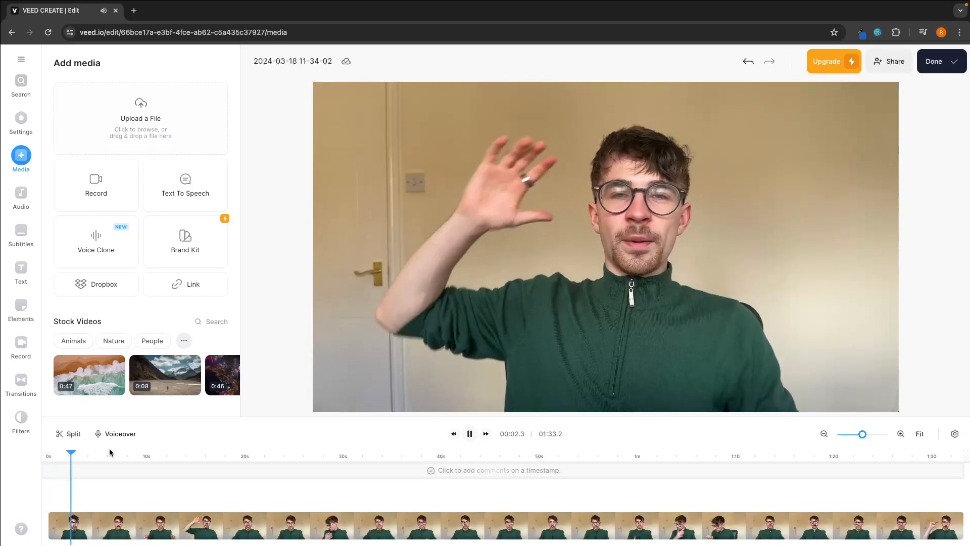
key("space")
key("space")
key("space")
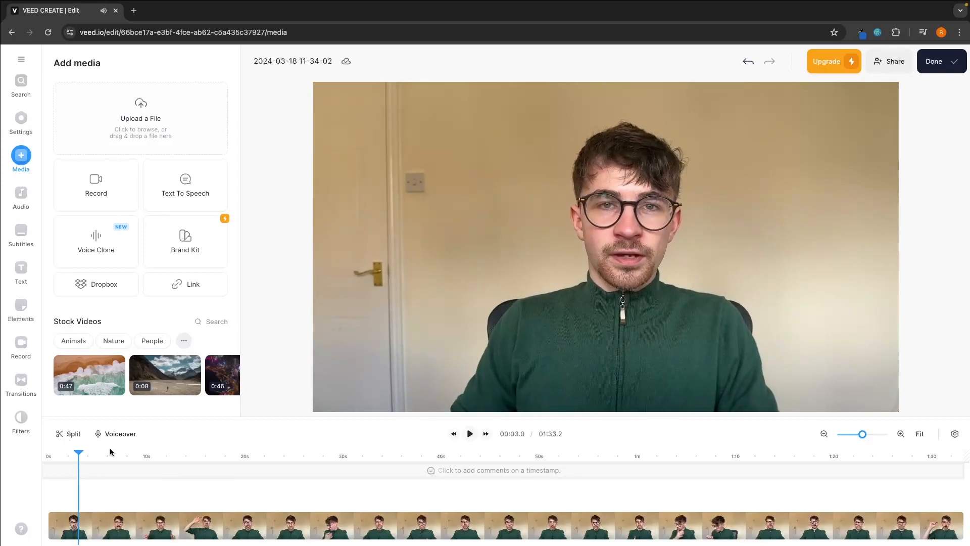
left_click(174, 518)
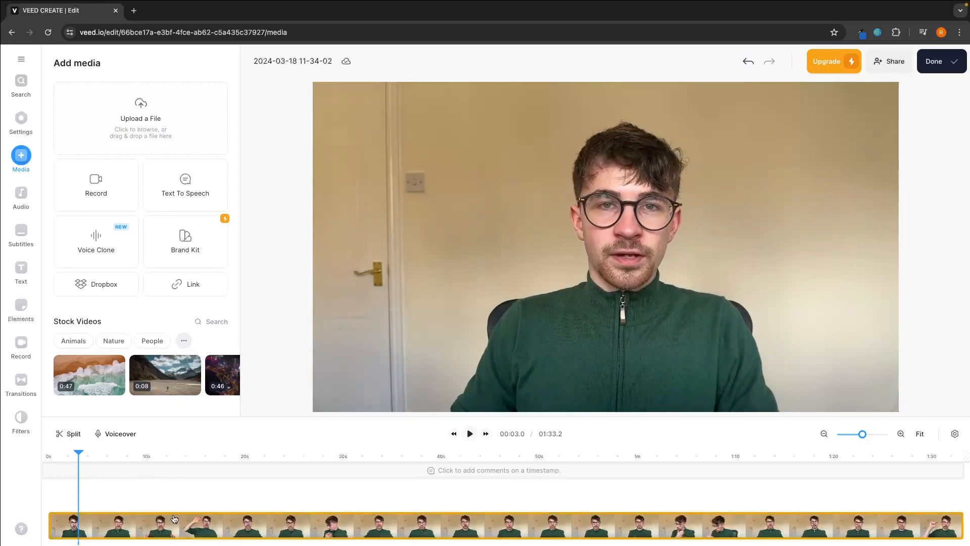
left_click(152, 522)
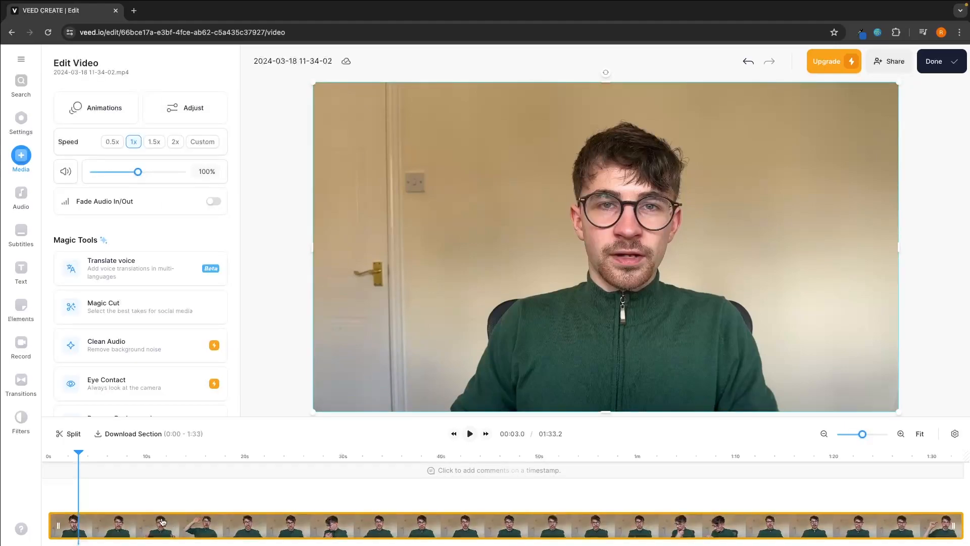
left_click(71, 436)
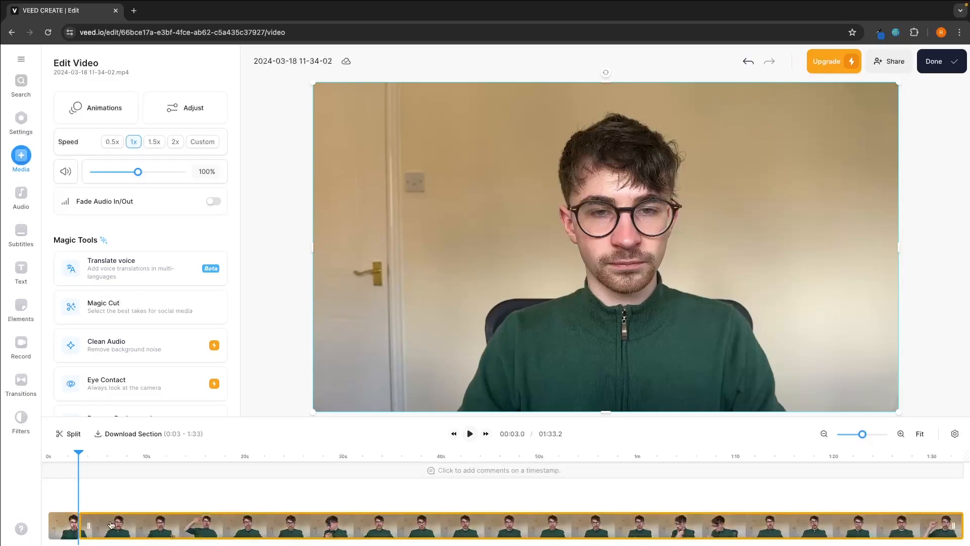
Step: Delete the short opening segment before the split from the timeline
left_click(67, 524)
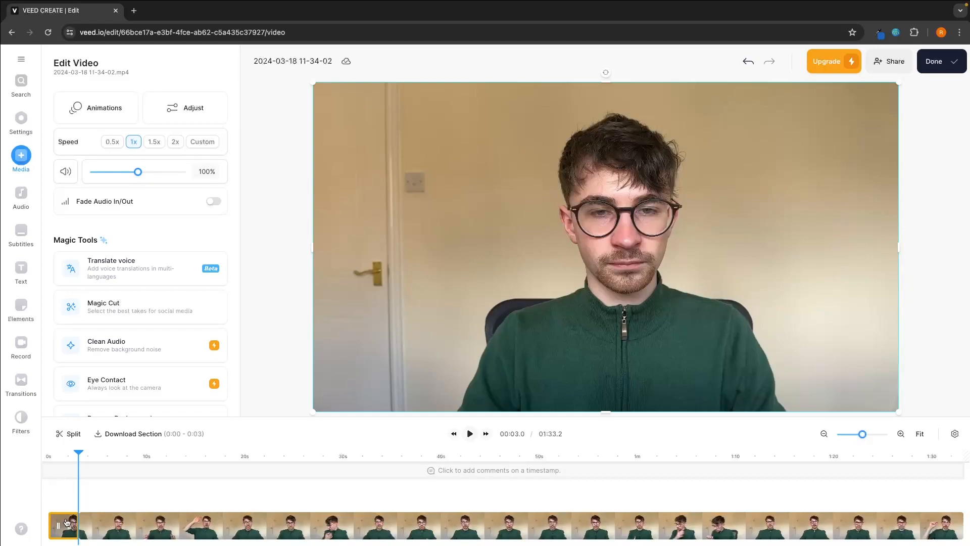
right_click(68, 524)
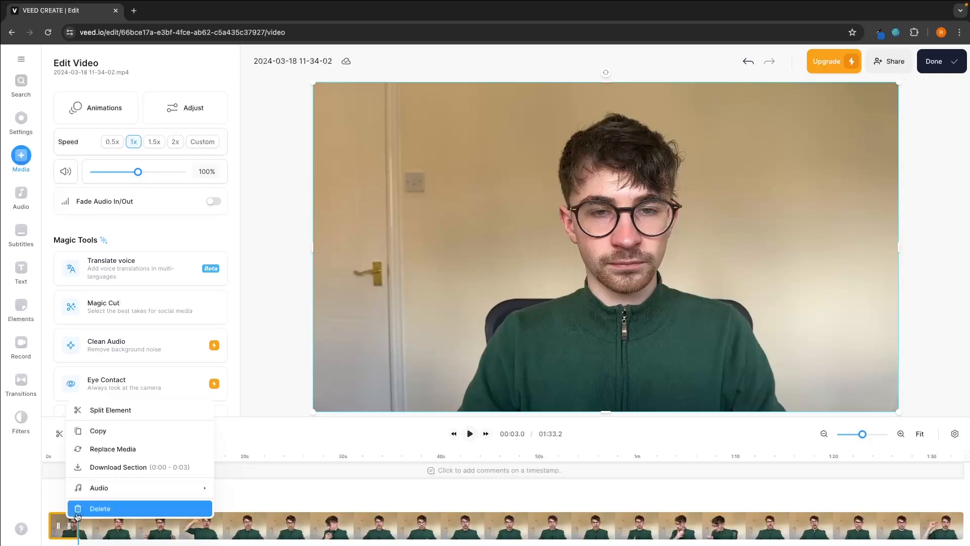
left_click(97, 509)
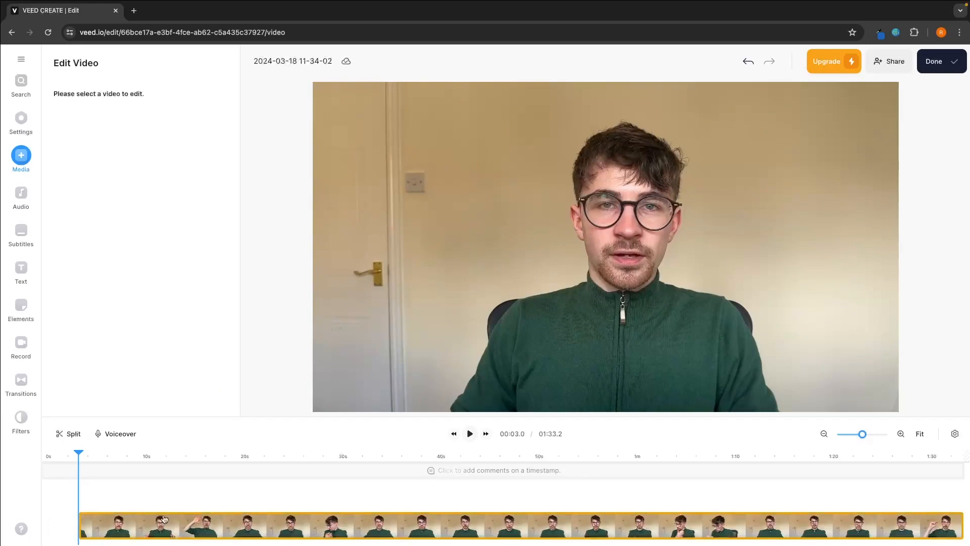
Step: Move the remaining clip to the start of the timeline and play it from the beginning
left_click(263, 521)
left_click_drag(264, 522, 224, 519)
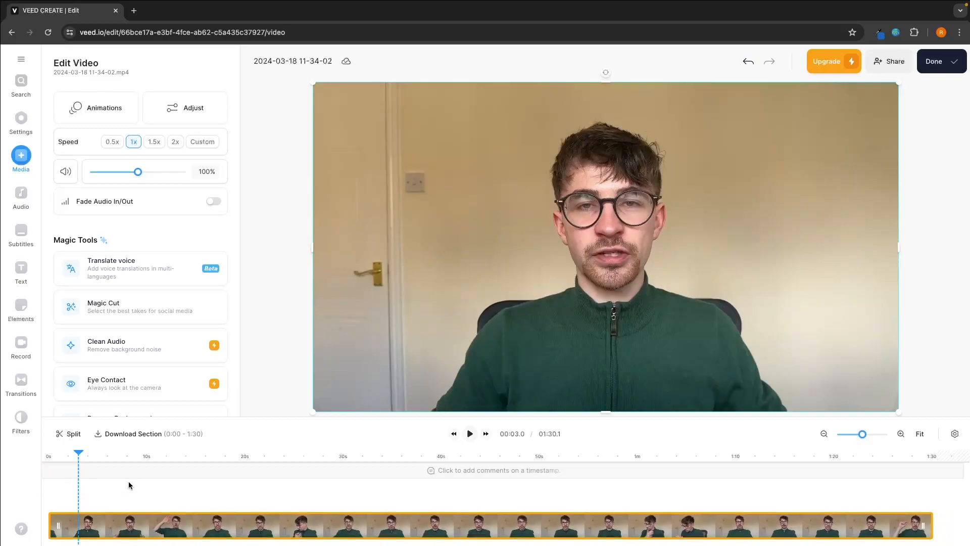
left_click_drag(84, 452, 6, 452)
key("space")
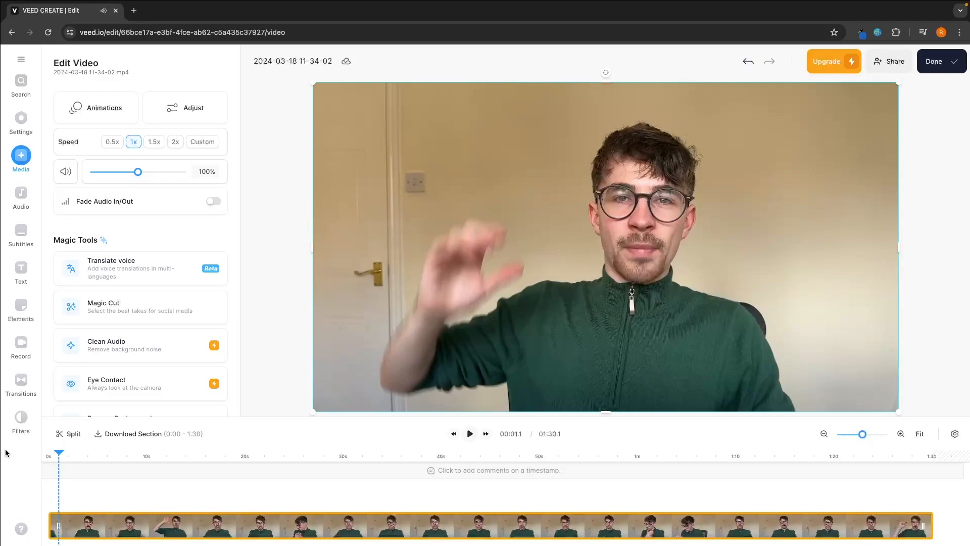
Step: Scrub and play the clip to find where the unwanted pause begins, and split it at 00:17.8
left_click_drag(97, 453, 305, 446)
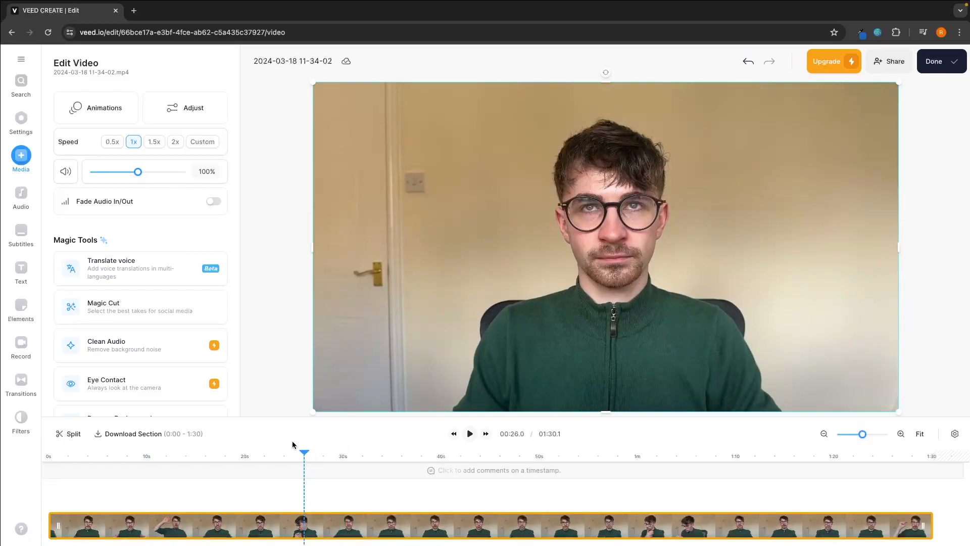
left_click(278, 454)
left_click_drag(260, 454, 218, 454)
key("space")
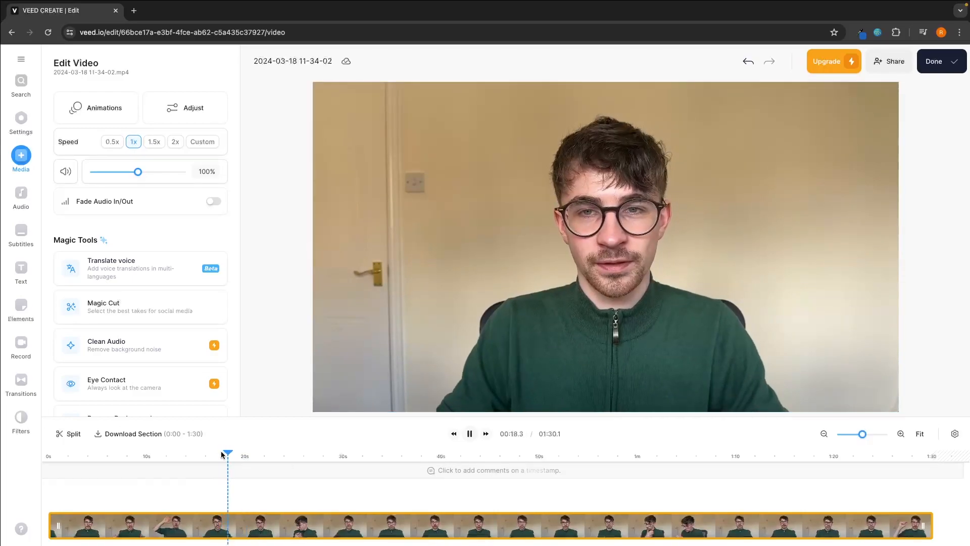
left_click(204, 454)
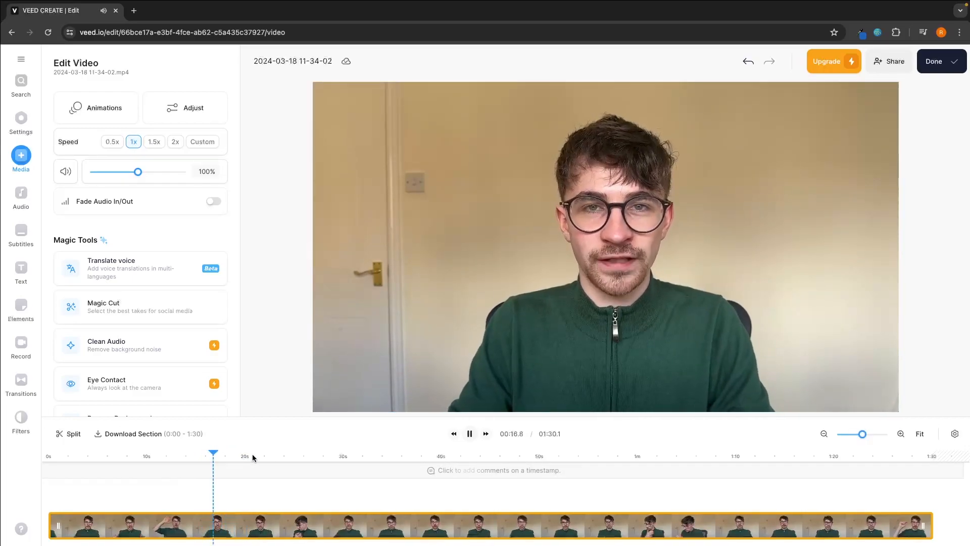
left_click(70, 433)
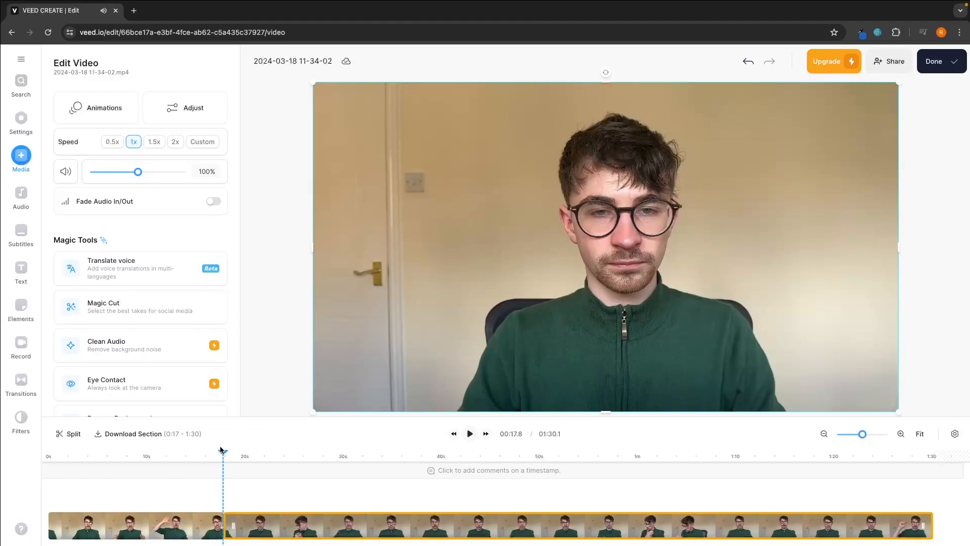
Step: Split the clip again at 00:32.9 and delete the middle segment between the two splits
left_click_drag(237, 452, 371, 453)
left_click(71, 433)
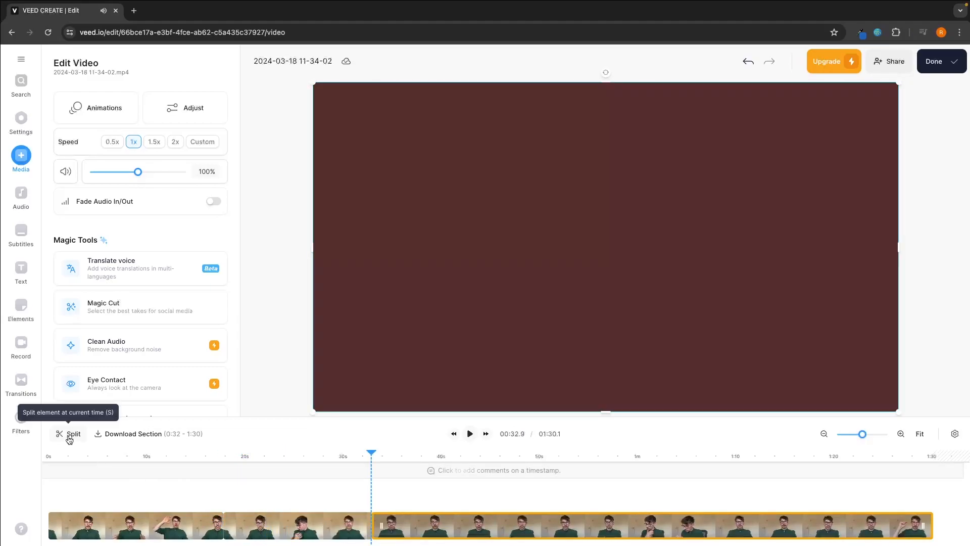
left_click(278, 527)
right_click(281, 527)
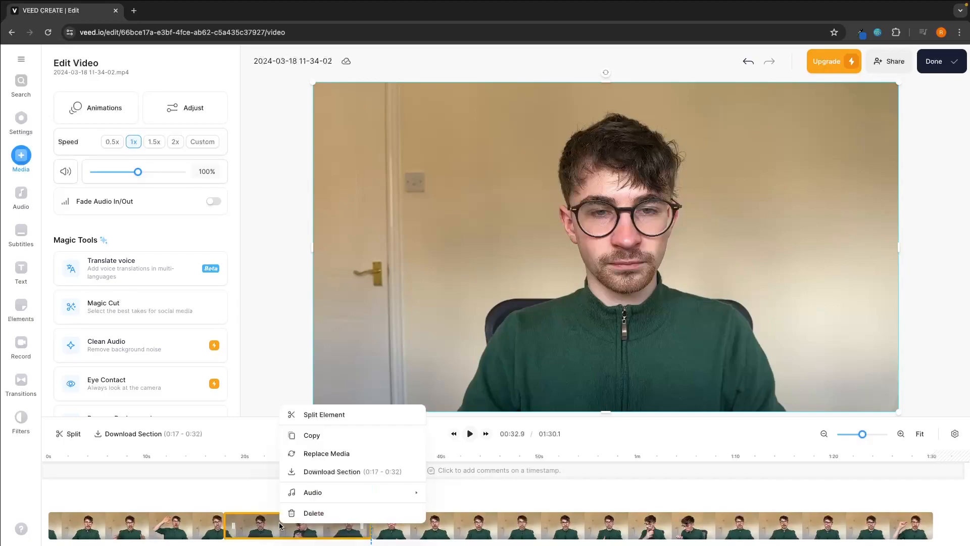
left_click(311, 511)
Step: Move the remaining clip against the end of the first clip and return the playhead near the start
left_click_drag(439, 525, 244, 523)
left_click(229, 520)
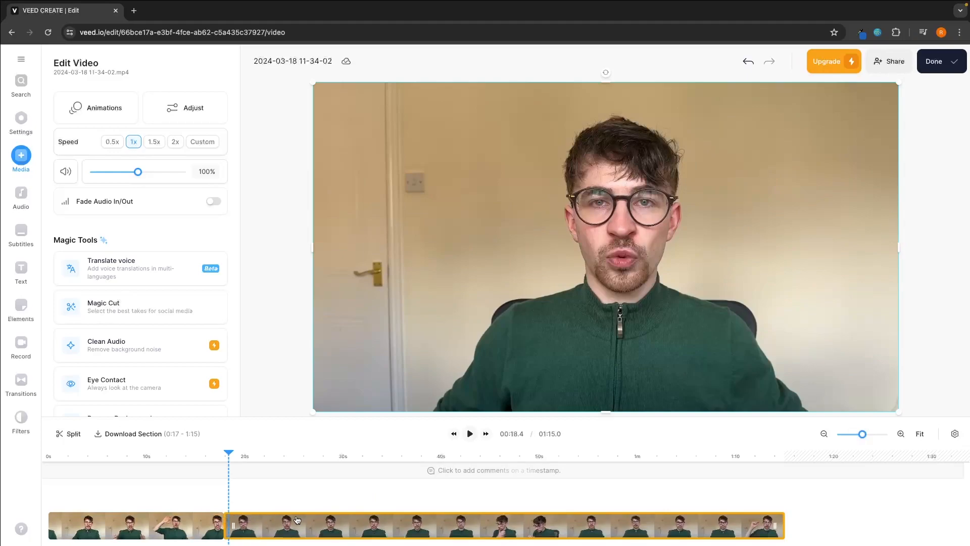
left_click(53, 526)
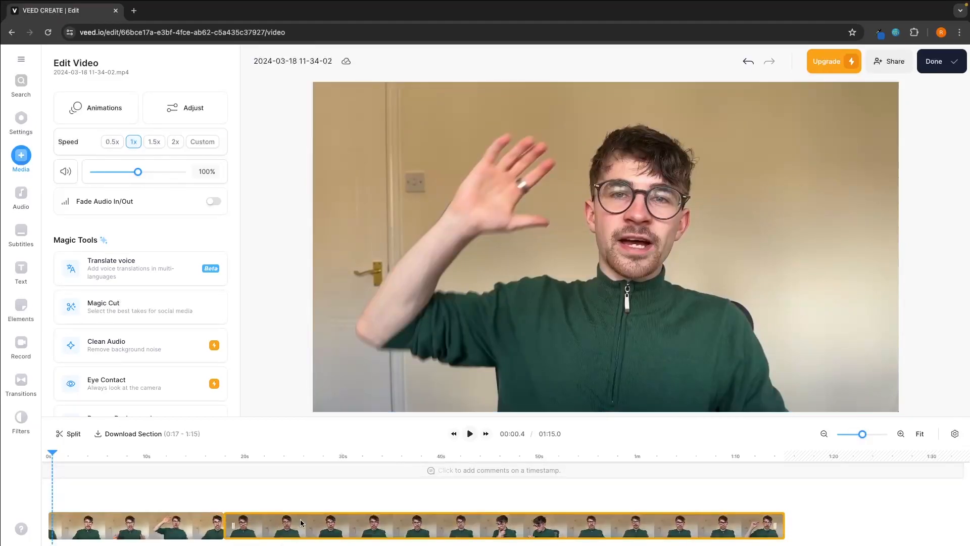
Step: Apply the Drop entrance animation to the second clip and play across the cut to preview it
left_click(196, 527)
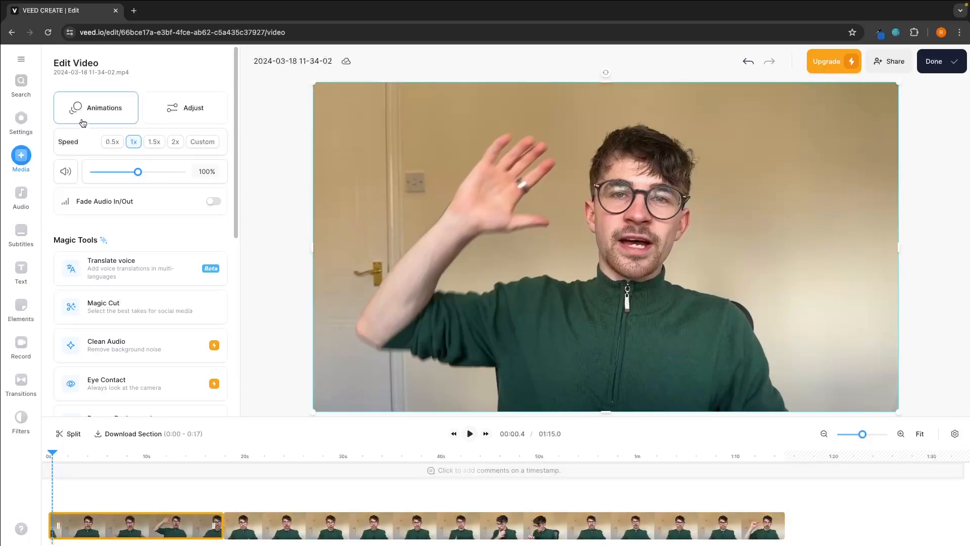
left_click(105, 116)
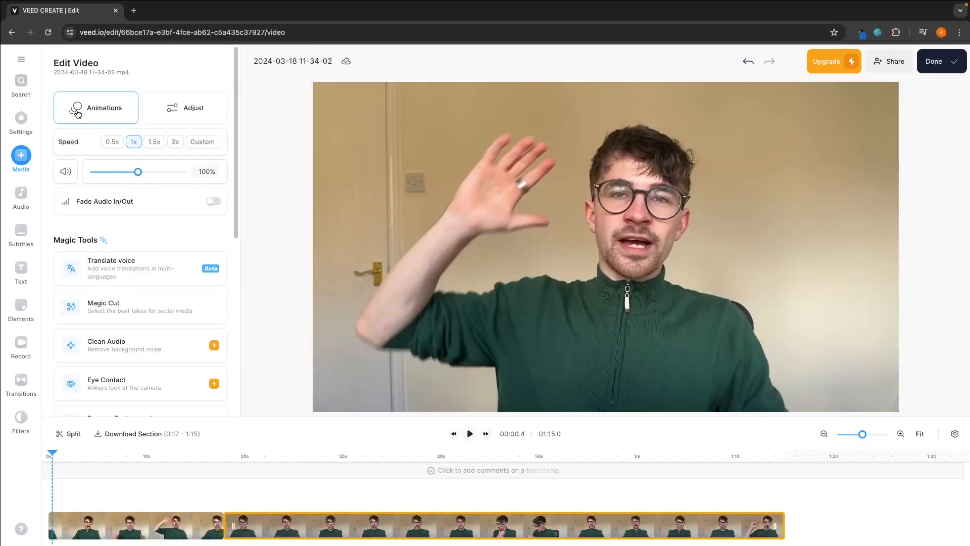
left_click(96, 107)
left_click(204, 195)
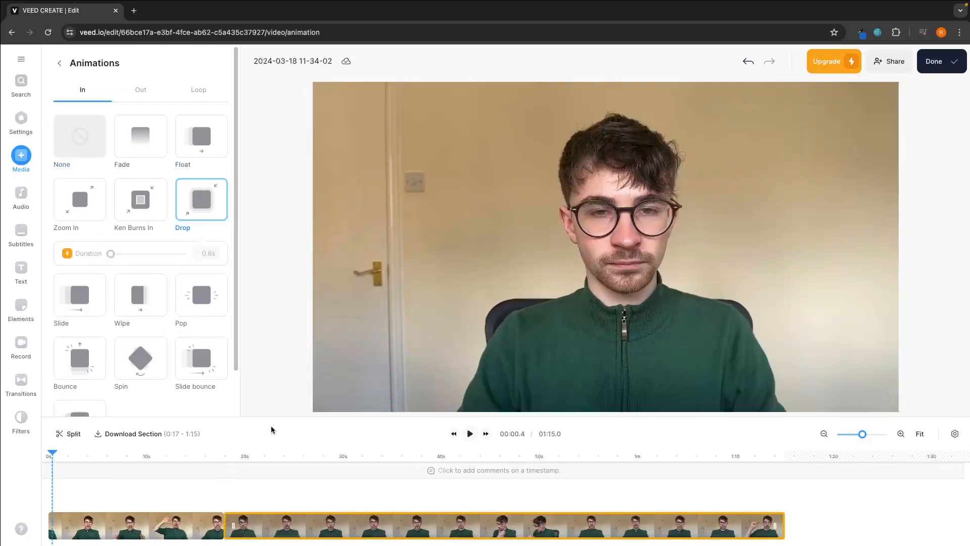
left_click(219, 457)
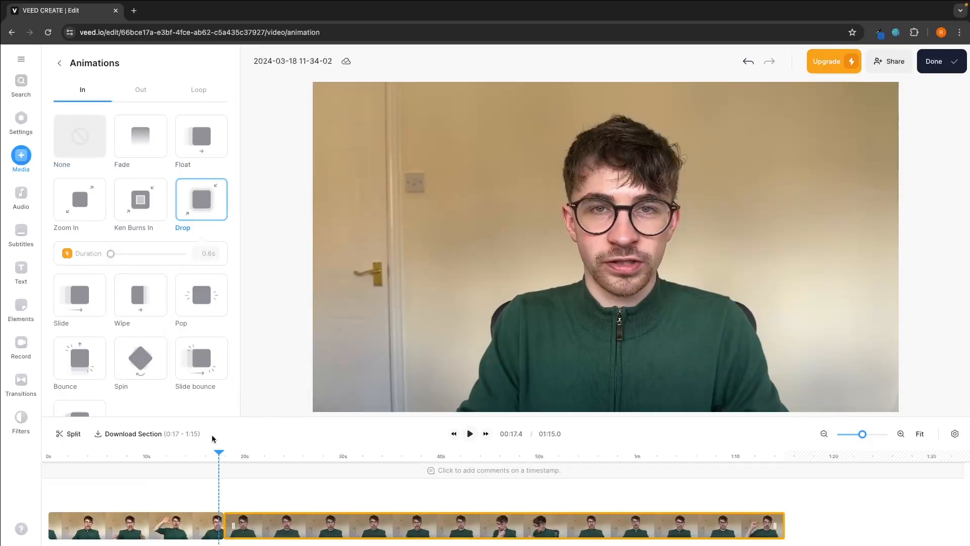
key("space")
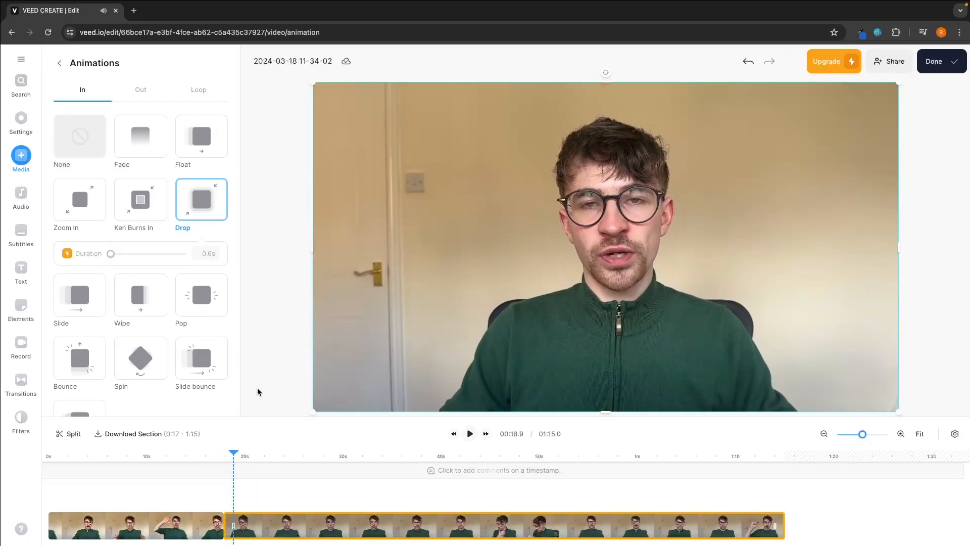
key("space")
Step: Remove the second clip's entrance animation by setting it to None
left_click(60, 64)
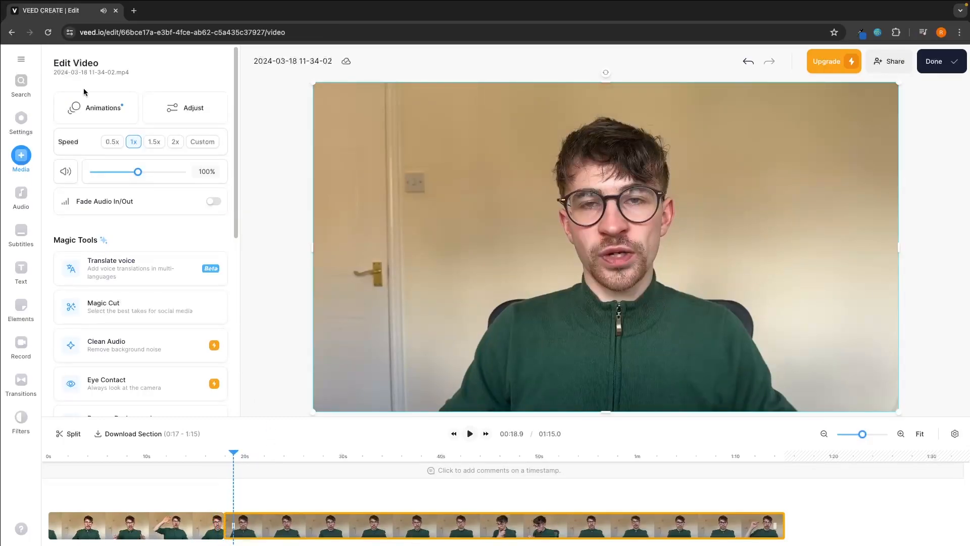
left_click(106, 106)
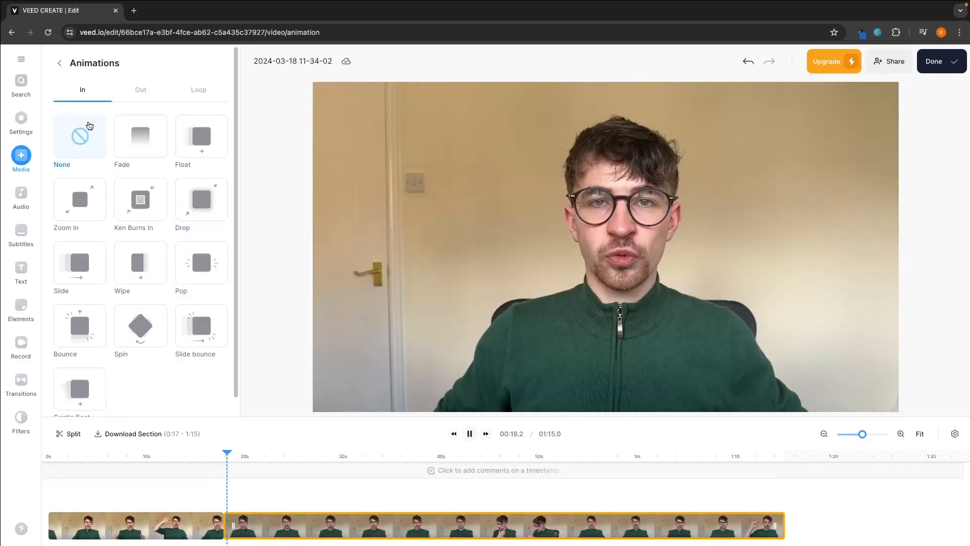
left_click(60, 67)
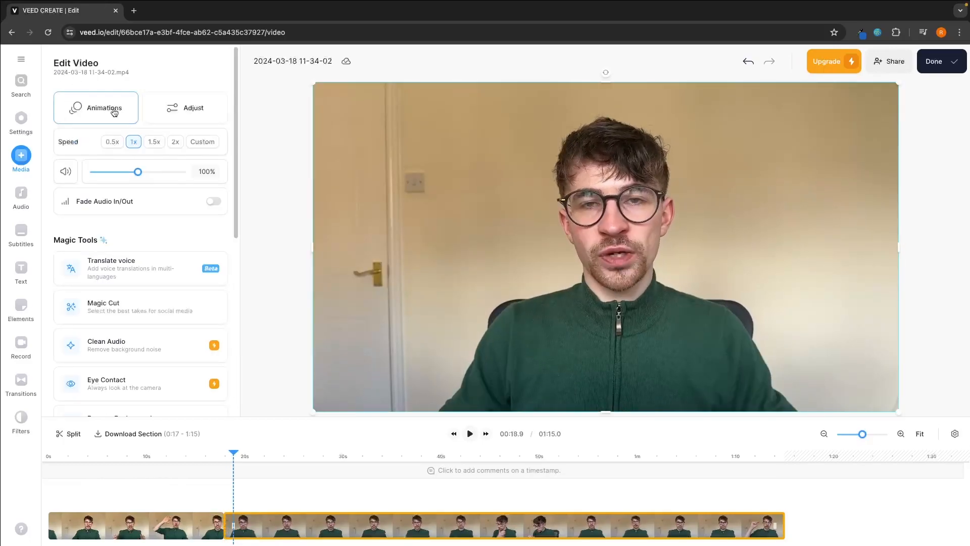
Step: Try brightness 26, contrast 35, exposure -57 and hue -14 on the second clip, and reset all adjustments
left_click(169, 102)
left_click_drag(153, 117, 147, 205)
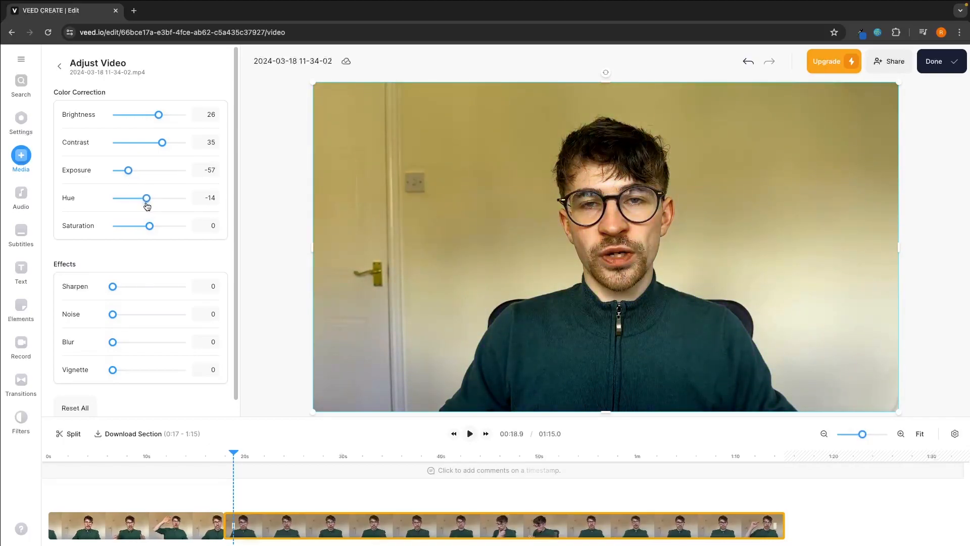
left_click(77, 405)
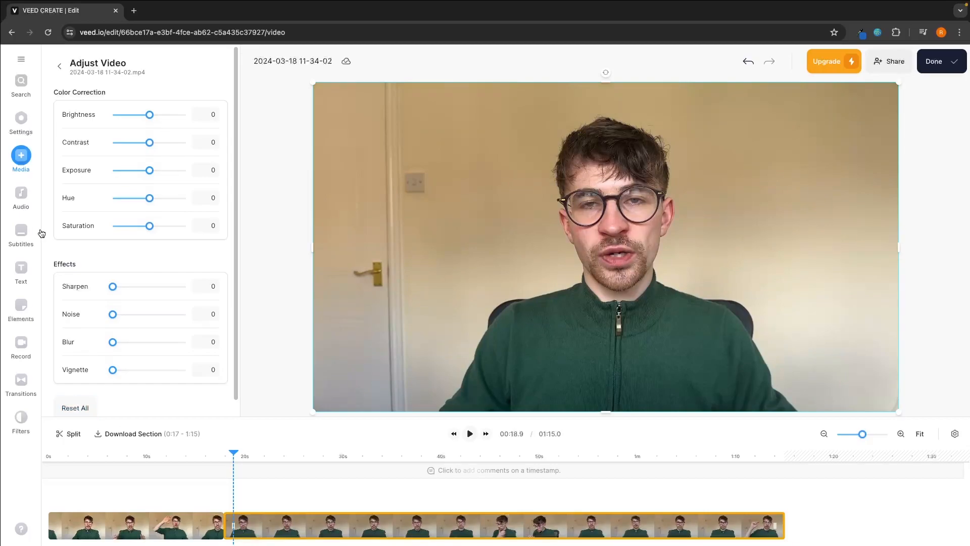
left_click(59, 66)
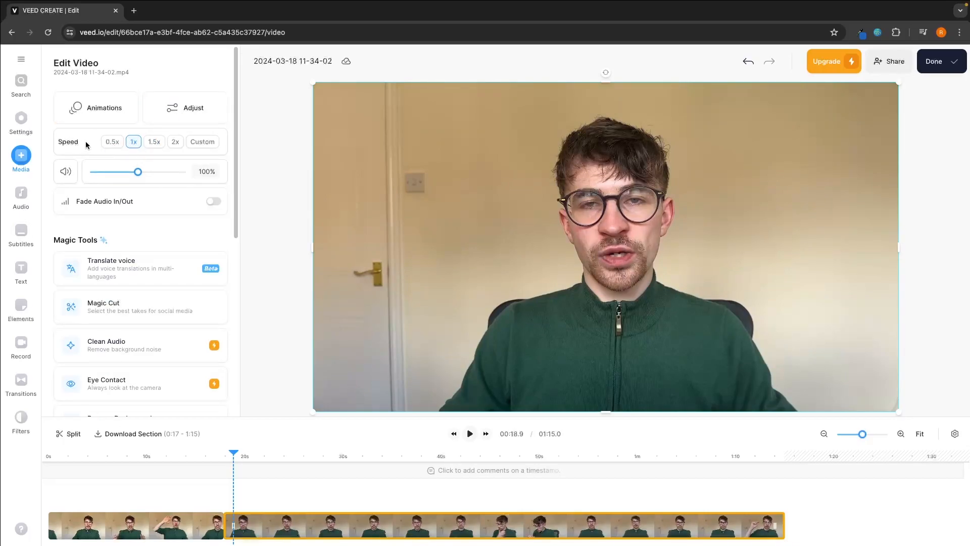
Step: Try 2x speed on the second clip, play it and restore the speed to 1x
left_click(175, 142)
key("space")
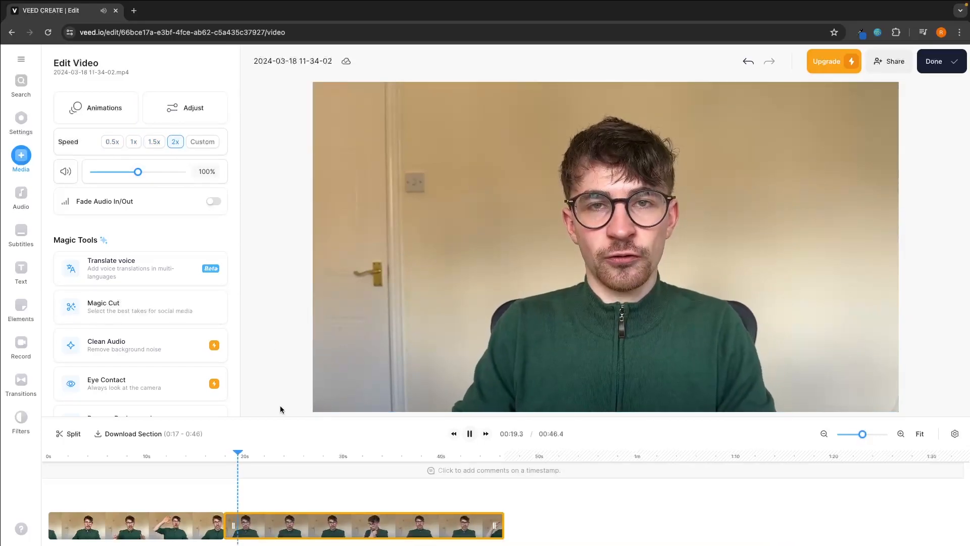
left_click(134, 142)
Step: Set the second clip's volume to 101% and look through the available Magic Tools
mouse_move(139, 175)
left_mouse_down()
mouse_move(159, 175)
mouse_move(104, 179)
mouse_move(139, 177)
left_mouse_up()
key("space")
scroll(160, 193, "down", 1)
scroll(162, 188, "down", 1)
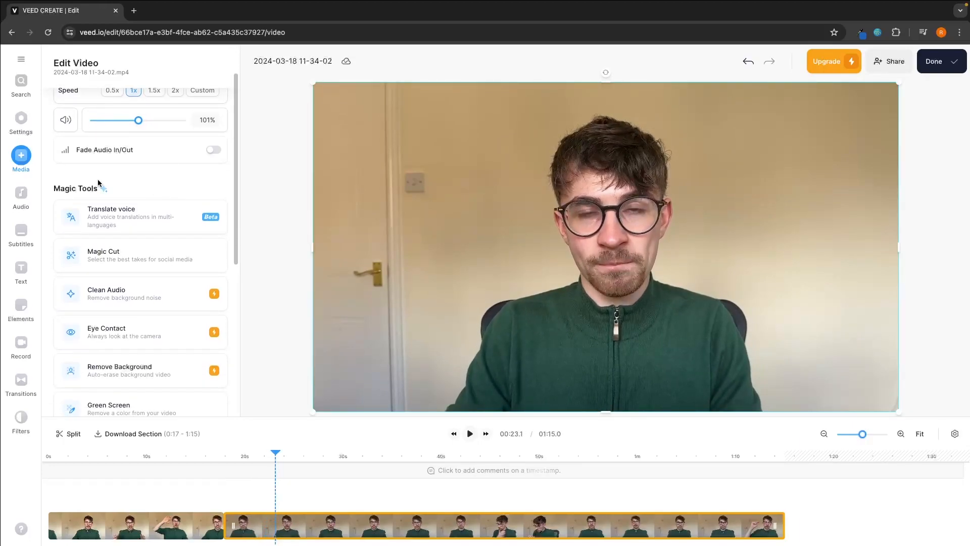
scroll(143, 179, "down", 1)
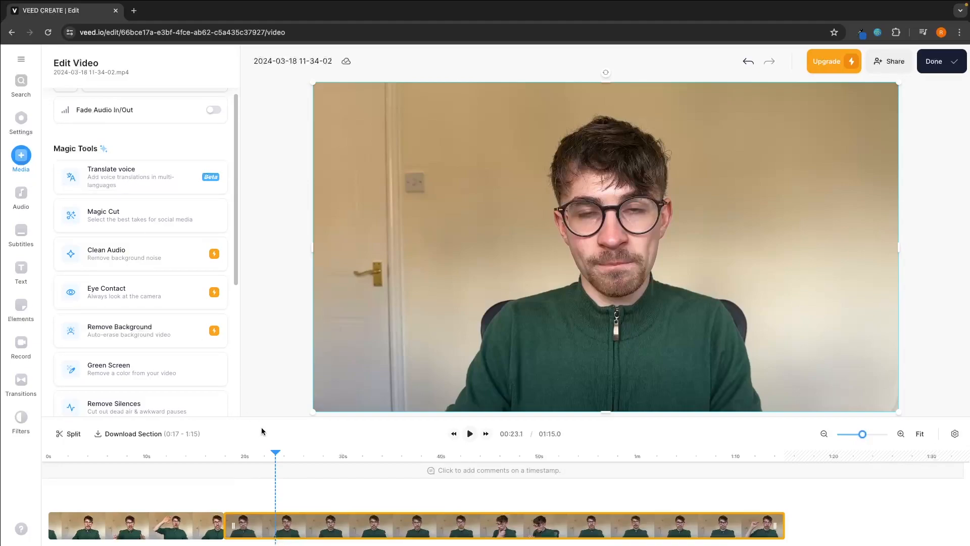
Step: Return the playhead to the start and set the voice translation's target language to Spanish (Spain)
left_click_drag(71, 453, 48, 454)
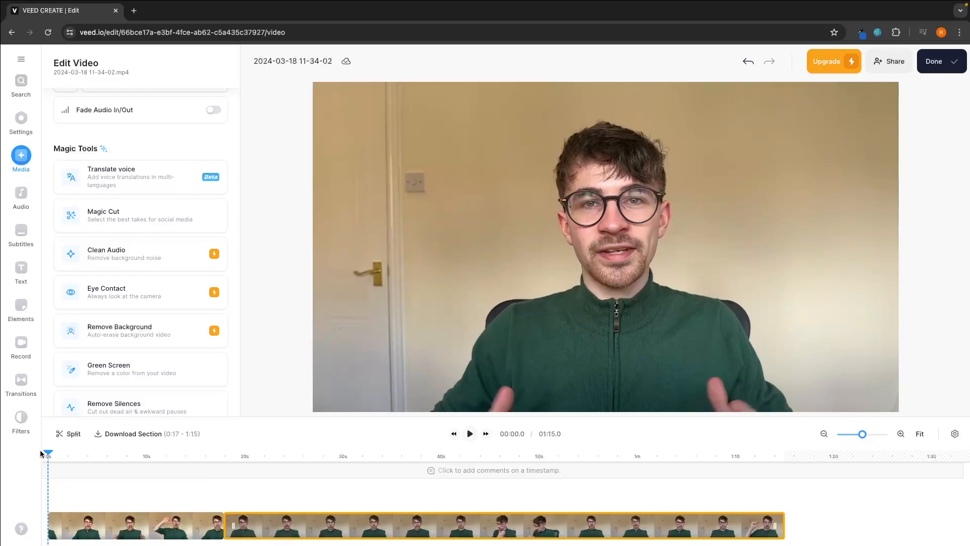
left_click(151, 181)
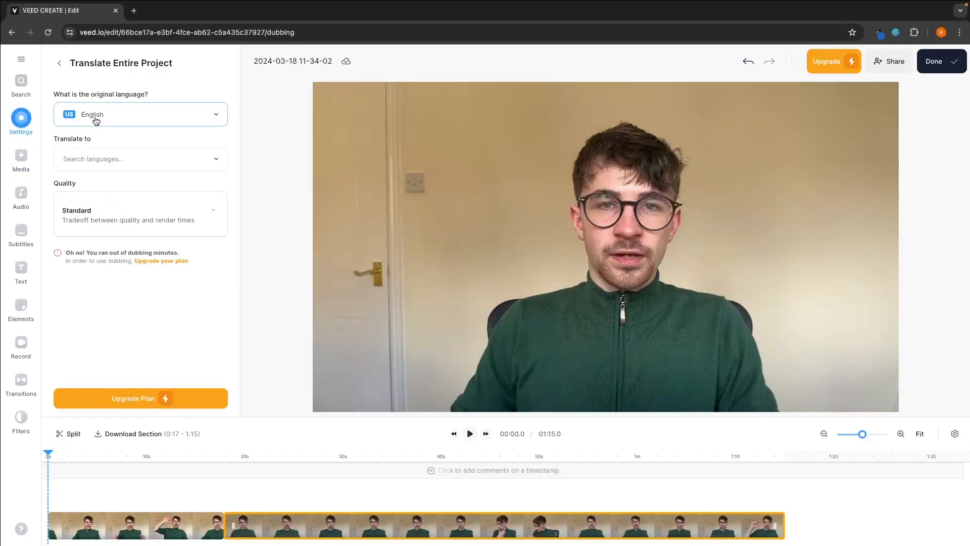
left_click(95, 156)
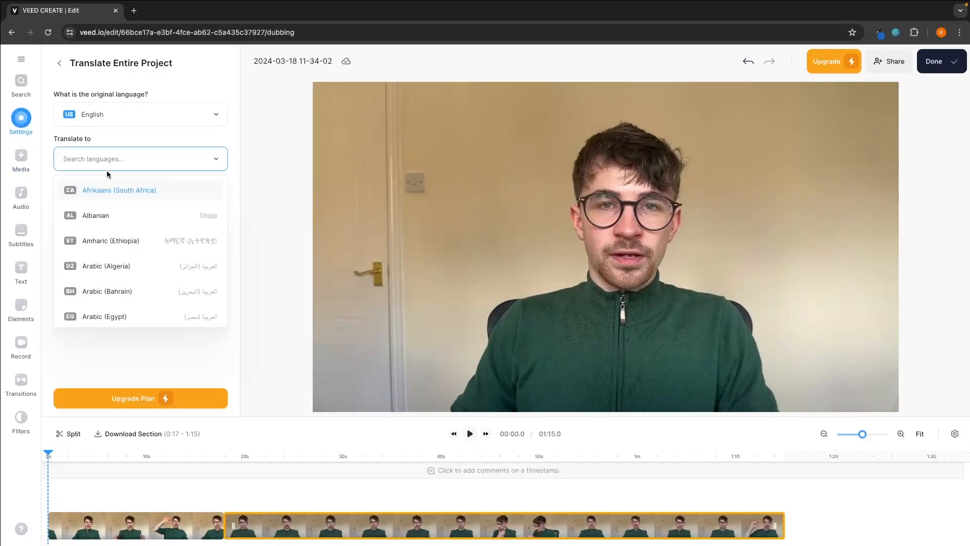
scroll(134, 243, "down", 2)
scroll(138, 249, "down", 20)
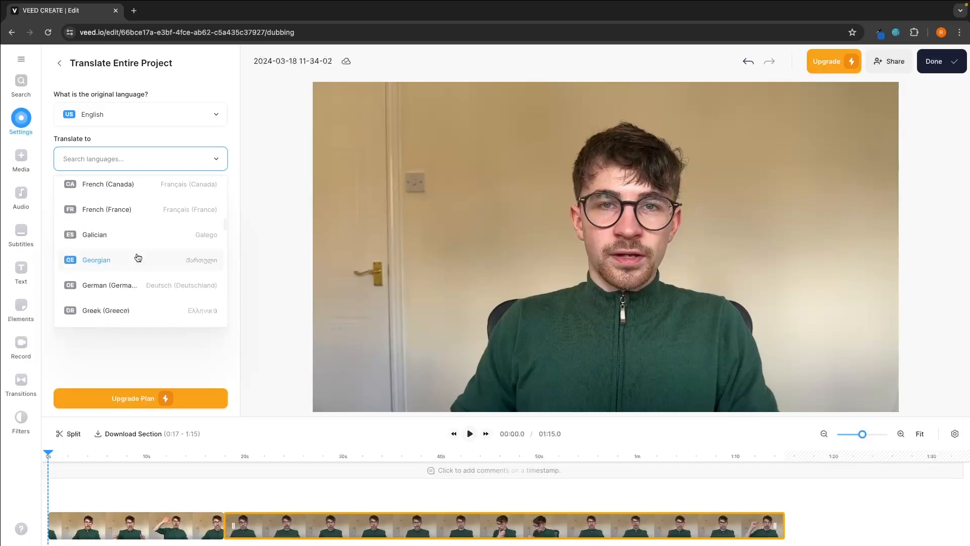
scroll(138, 257, "down", 20)
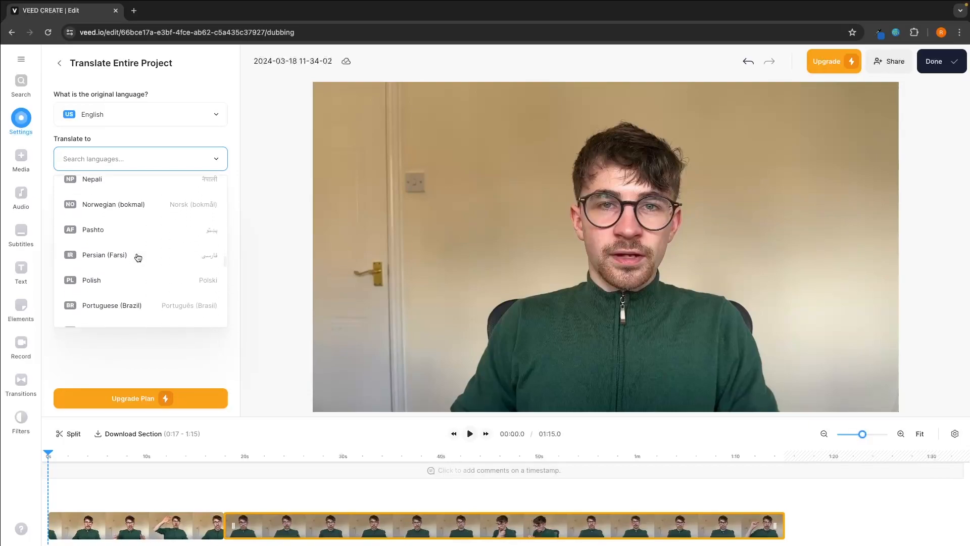
scroll(138, 258, "down", 1)
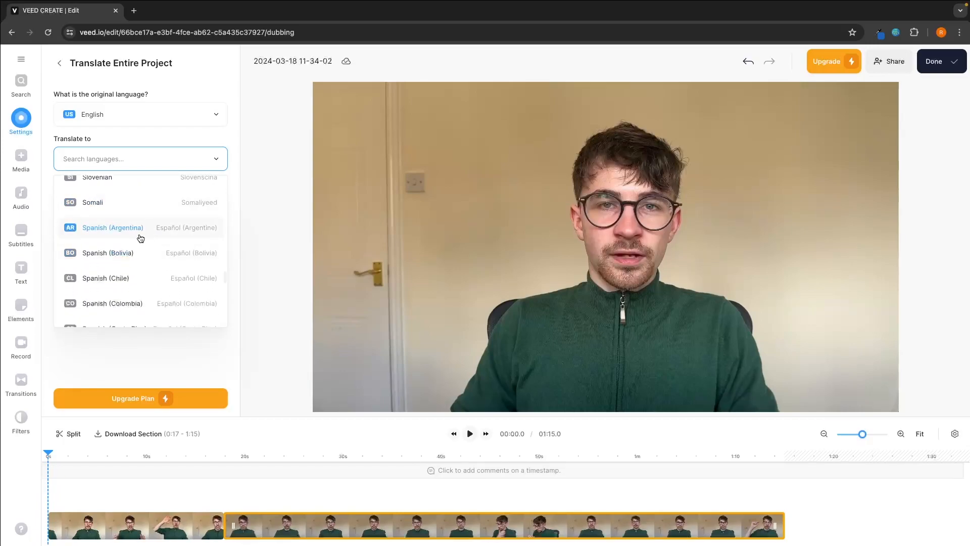
scroll(140, 238, "down", 5)
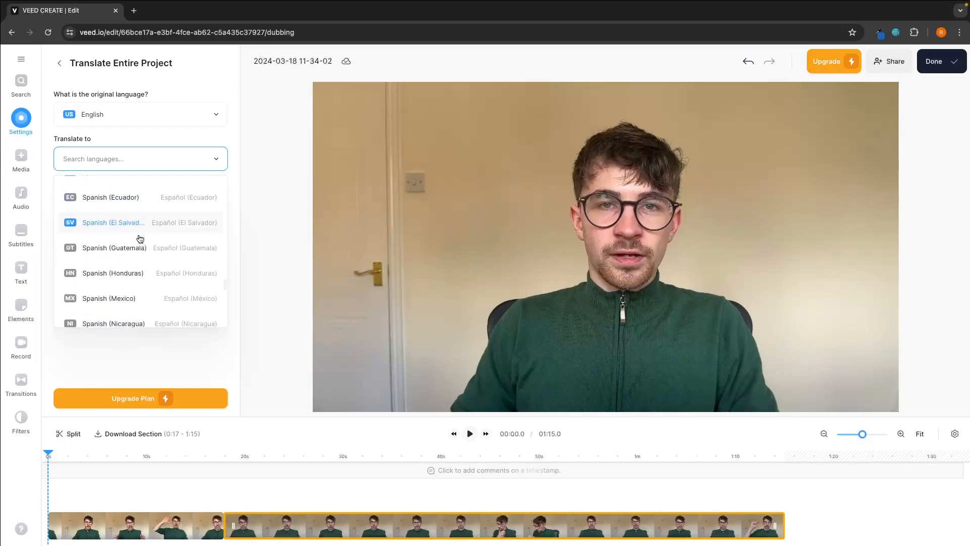
scroll(140, 239, "down", 6)
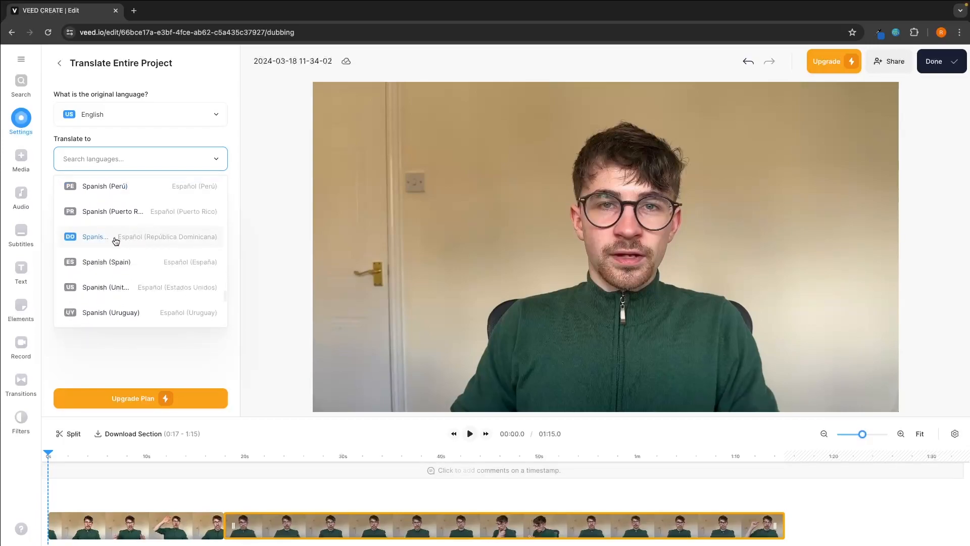
left_click(123, 262)
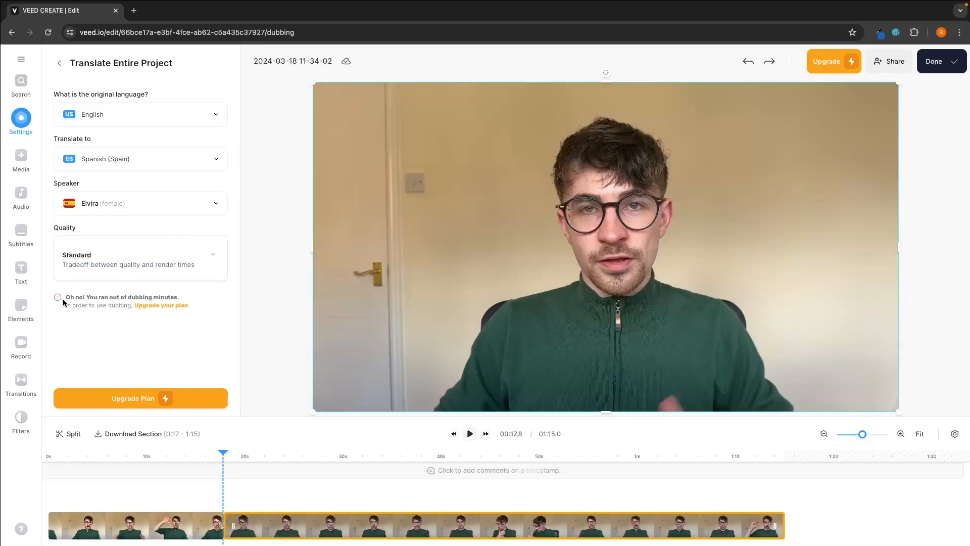
Step: Split the second clip at 00:58.0 and delete the segment after the split
left_click(616, 456)
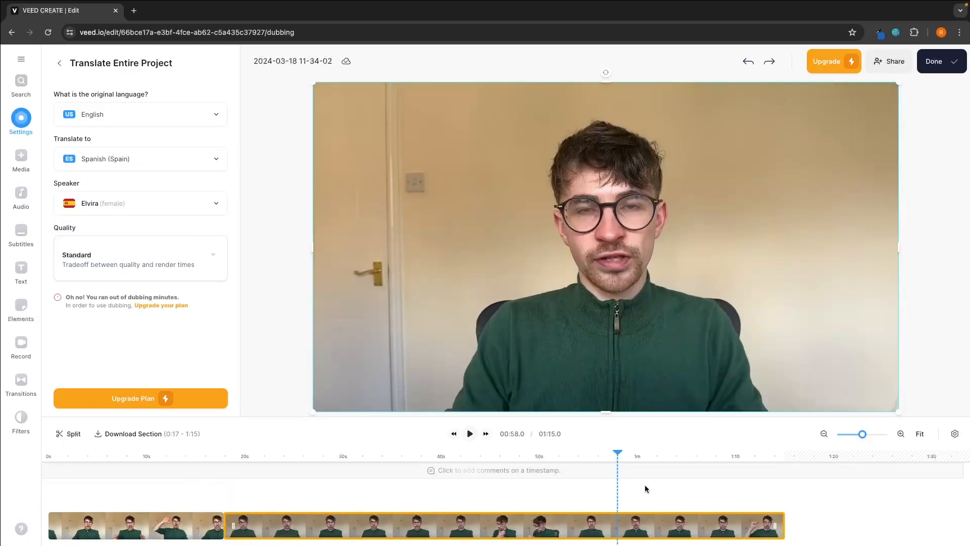
left_click(69, 433)
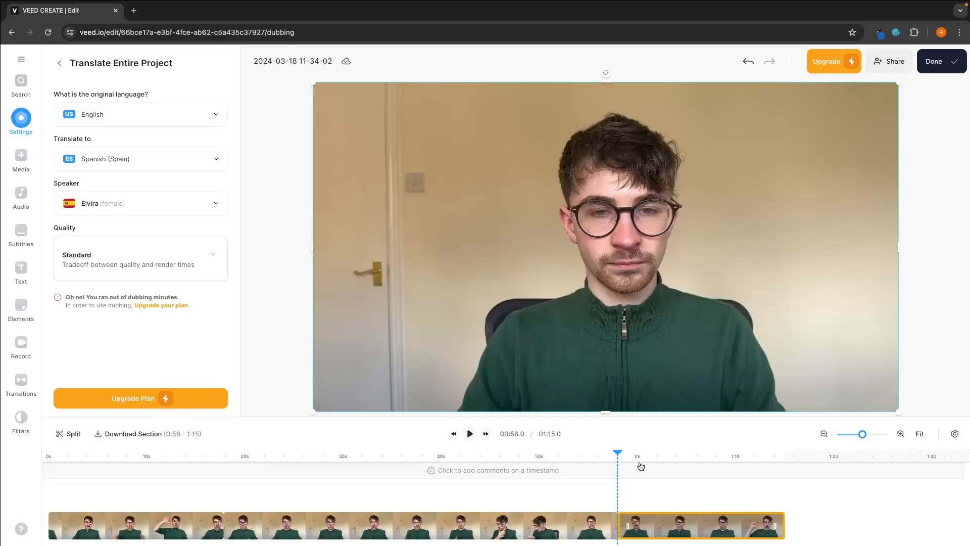
right_click(649, 527)
left_click(679, 511)
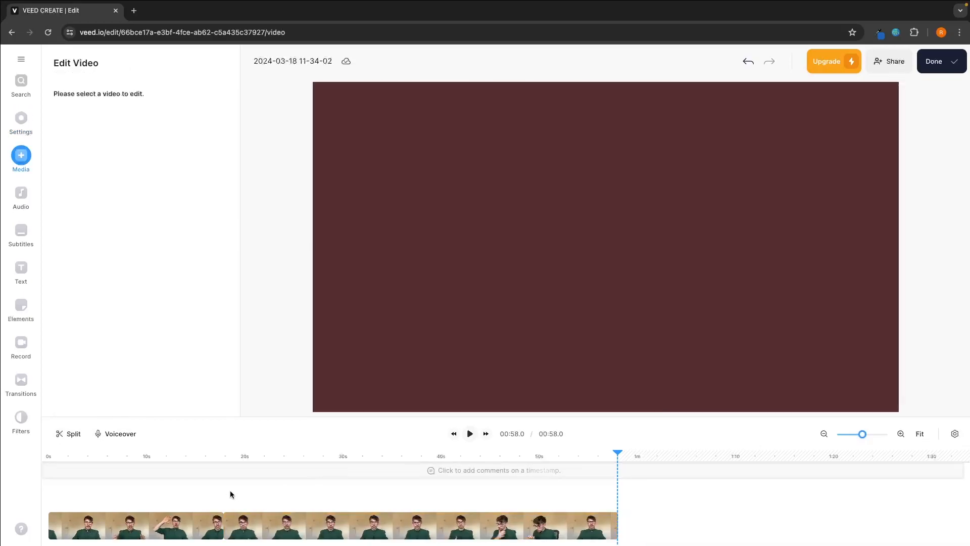
Step: Open the voice translation settings from the second clip and preview the available Spanish speaker voices, including Abril and Arnau
left_click(298, 525)
scroll(158, 328, "down", 1)
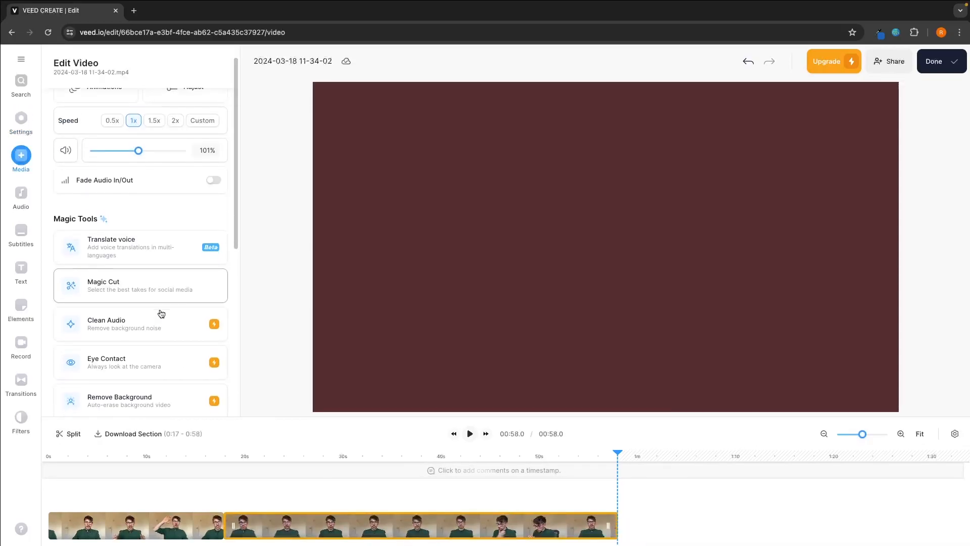
left_click(128, 234)
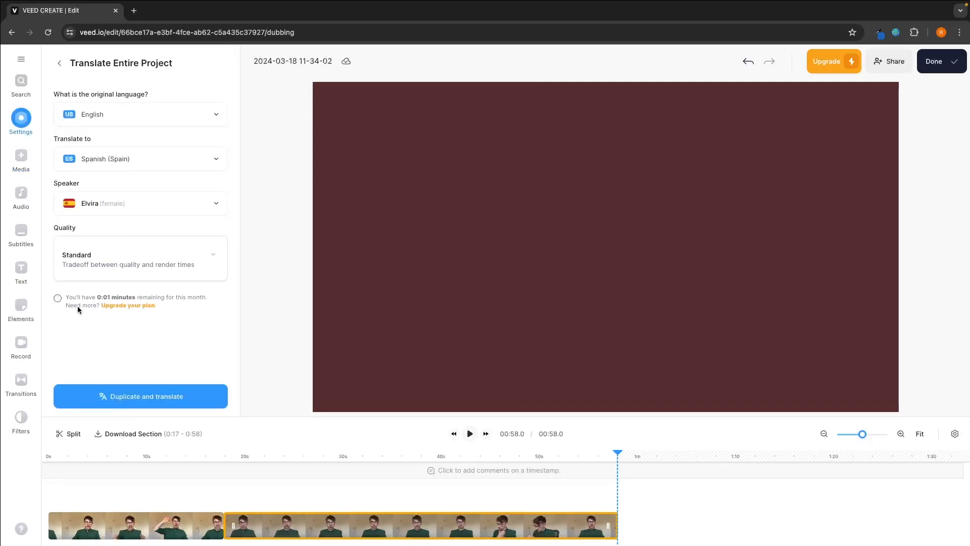
left_click(97, 204)
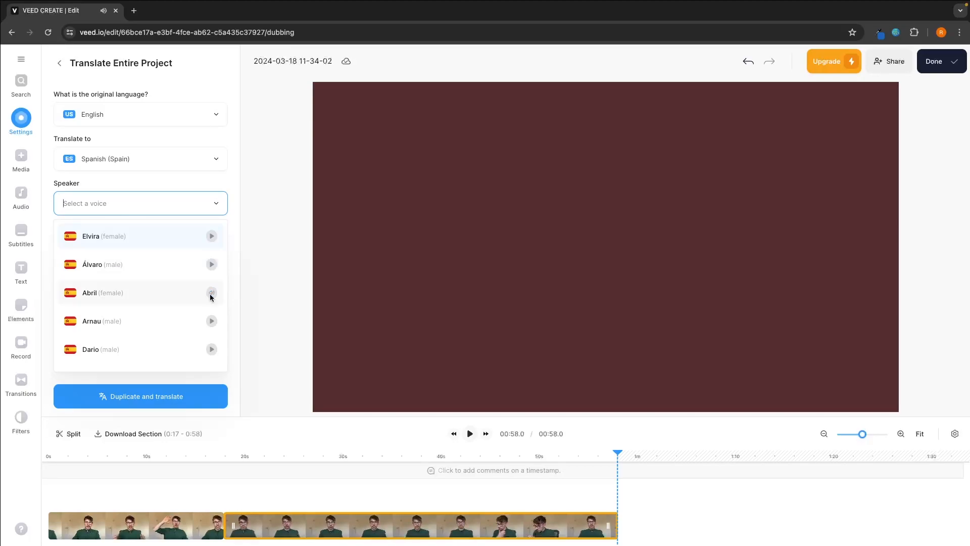
left_click(212, 322)
left_click(212, 322)
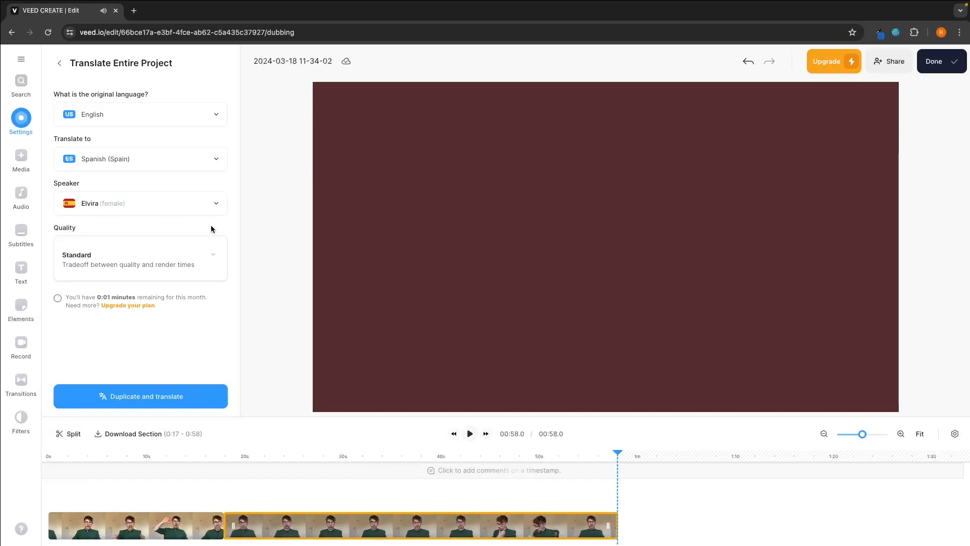
Step: Set the translation speaker to Arnau (male) and generate a translated duplicate of the project
left_click(211, 206)
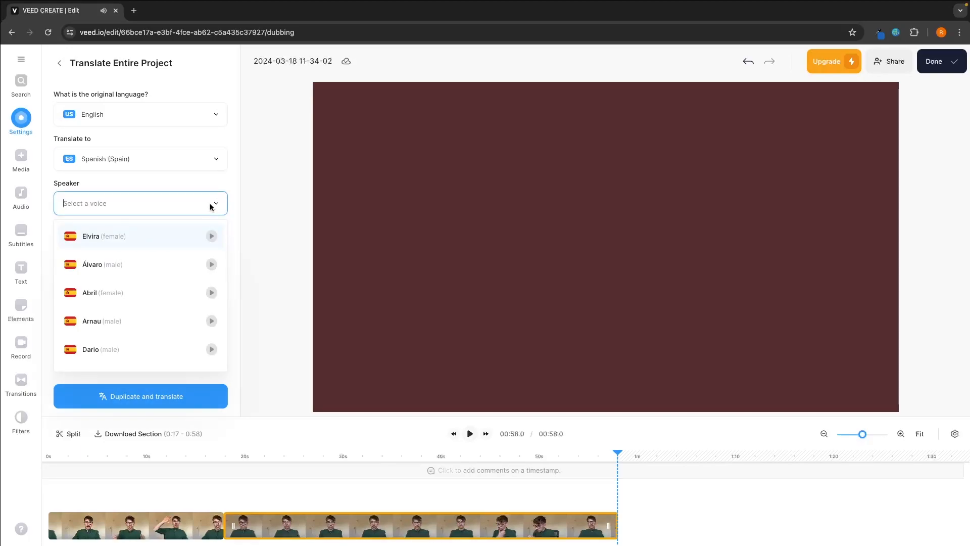
left_click(150, 322)
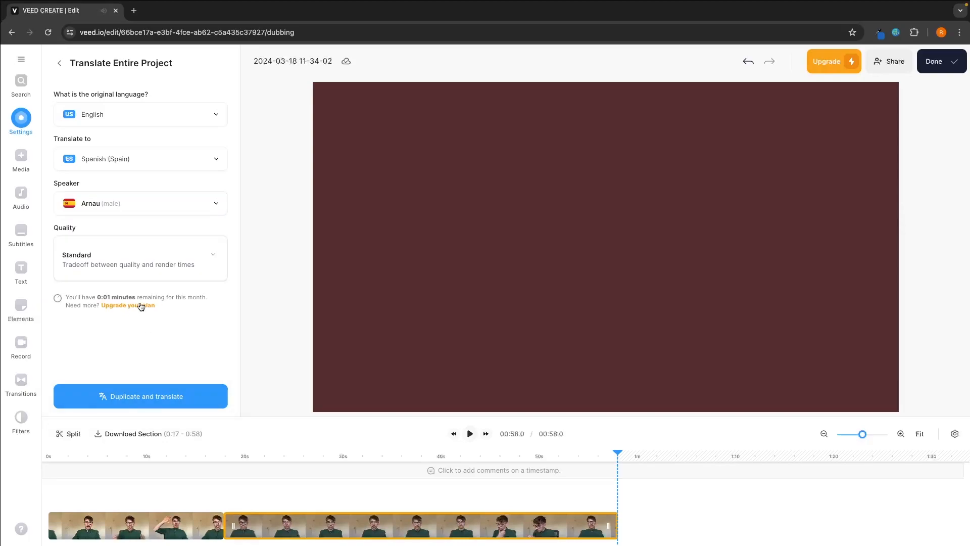
left_click(147, 395)
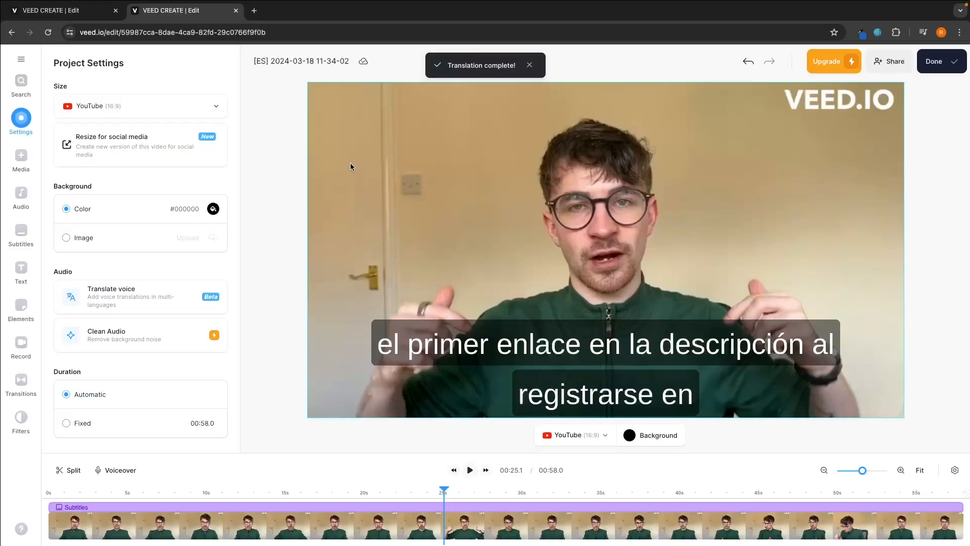
Step: Close the translated project copy, return to the original, and view the Magic Cut introduction without running it
left_click(236, 10)
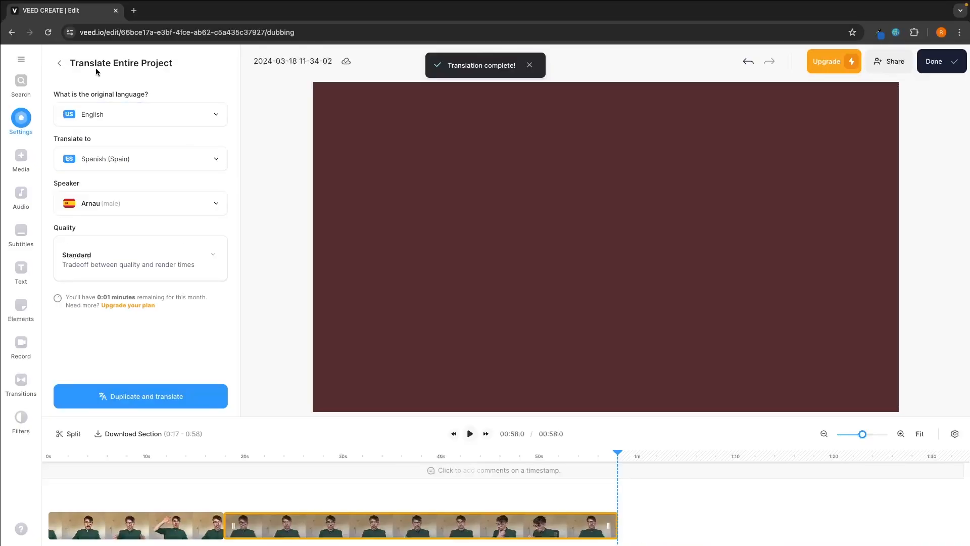
left_click(60, 64)
scroll(120, 228, "down", 3)
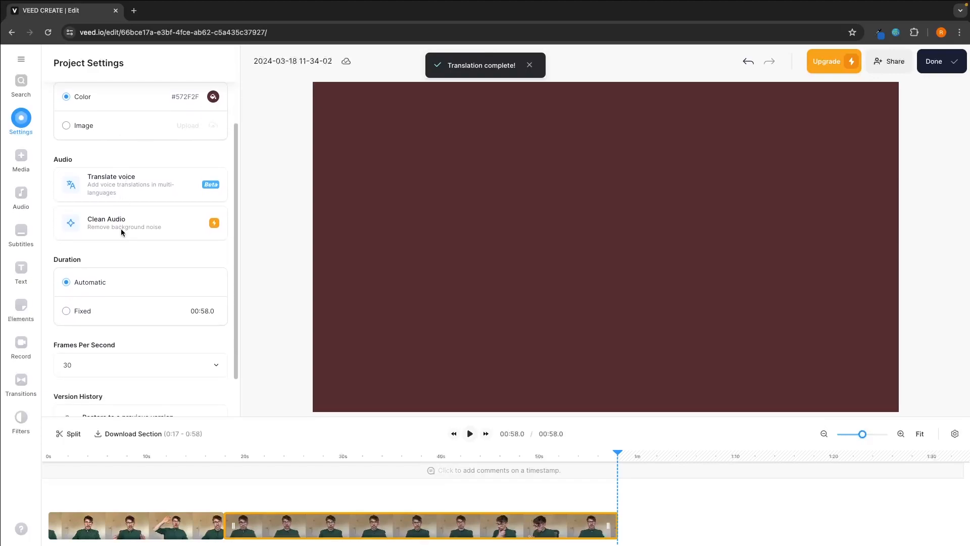
left_click(148, 220)
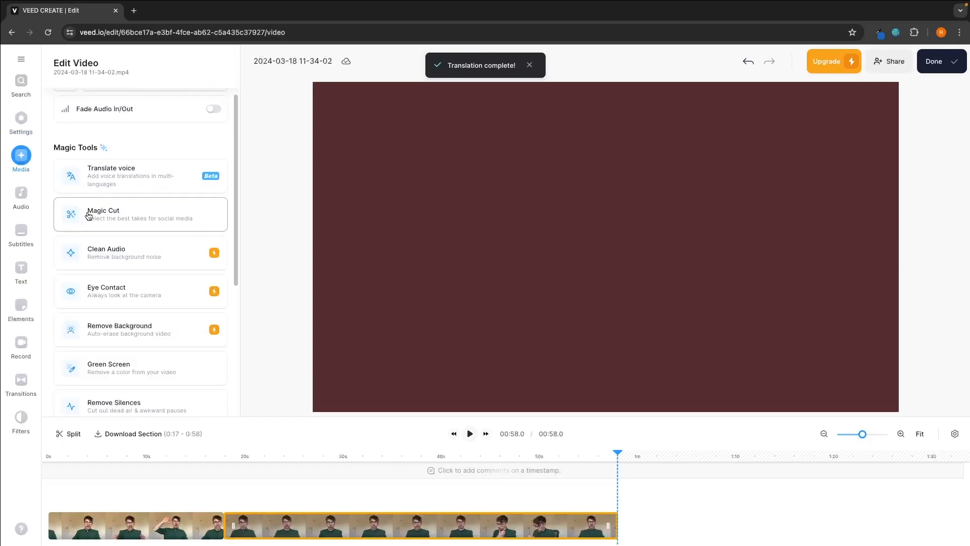
left_click(122, 215)
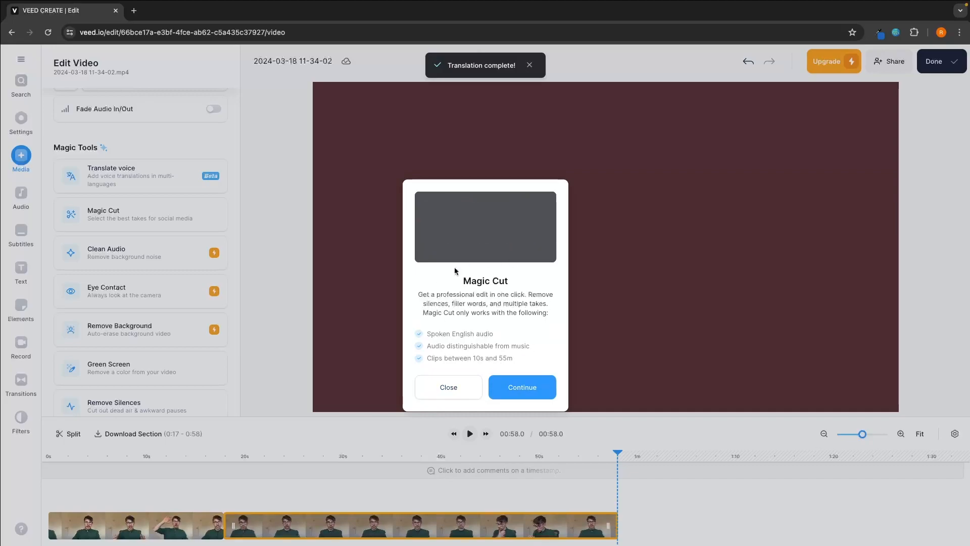
left_click(449, 387)
Step: Place the playhead at 00:40.6 and apply Remove Silences to the second clip
scroll(202, 253, "down", 2)
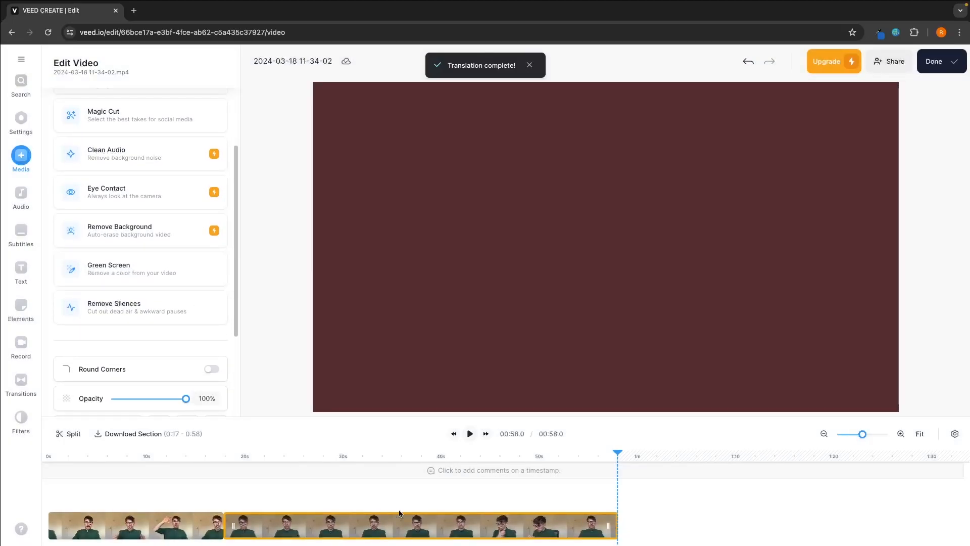
left_click(446, 457)
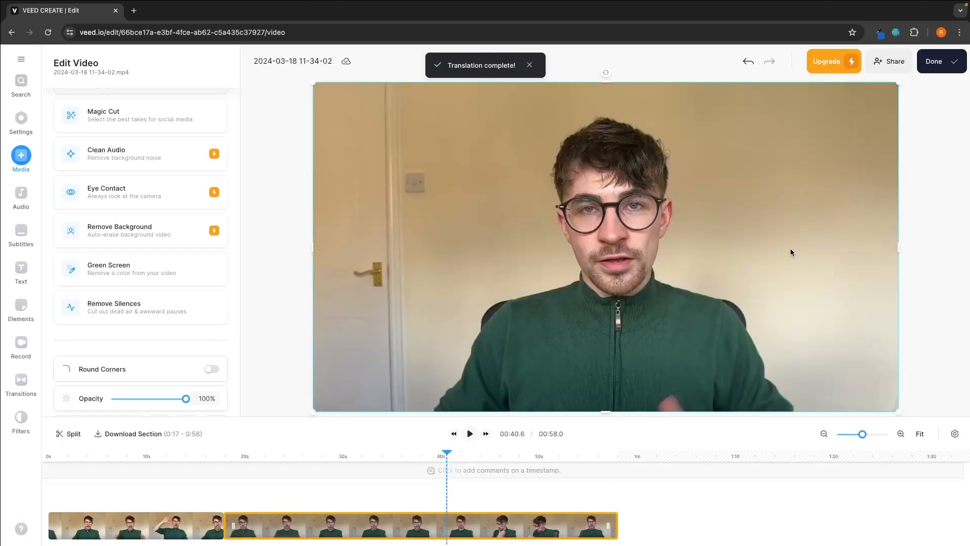
scroll(139, 259, "down", 1)
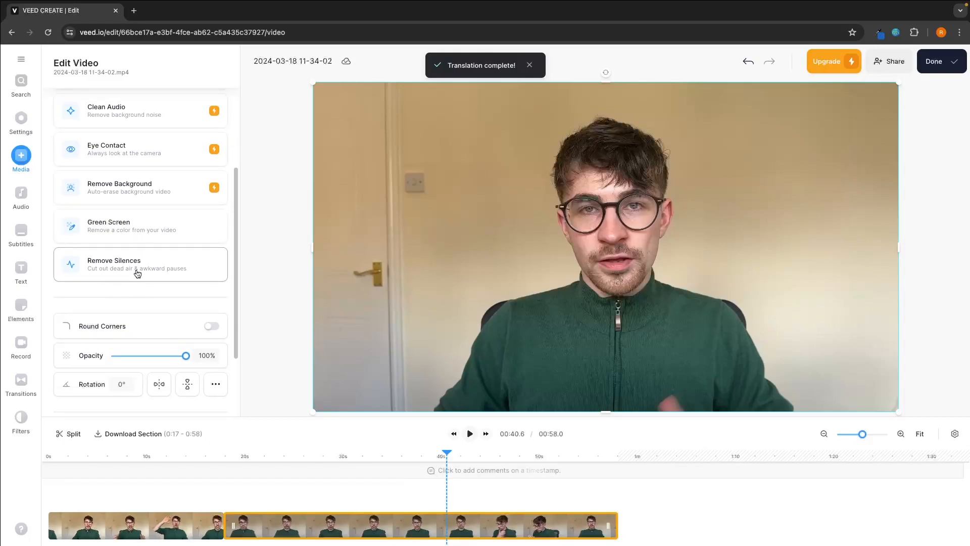
left_click(137, 273)
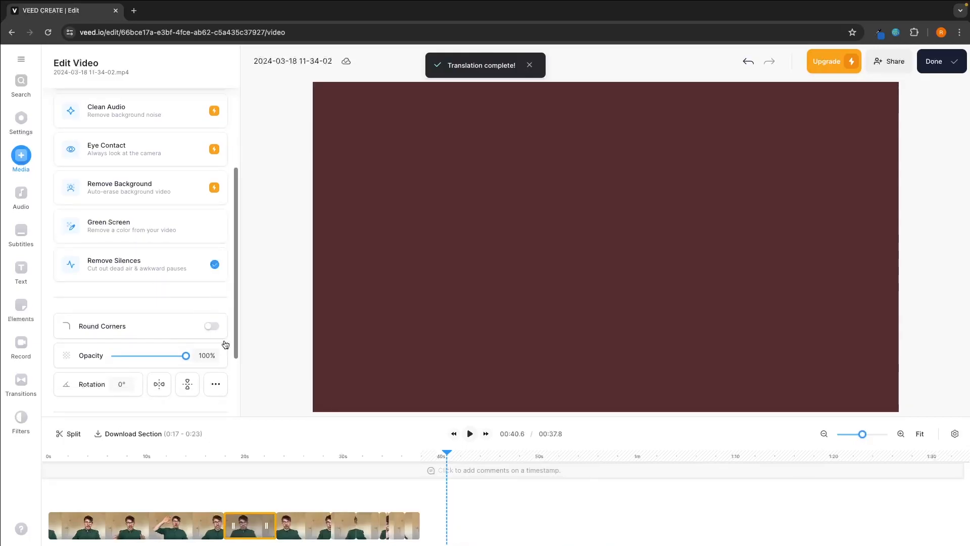
Step: Play the shortened video from 00:17.5 to check the cuts
left_click(114, 458)
left_click_drag(114, 458, 49, 463)
left_click(220, 454)
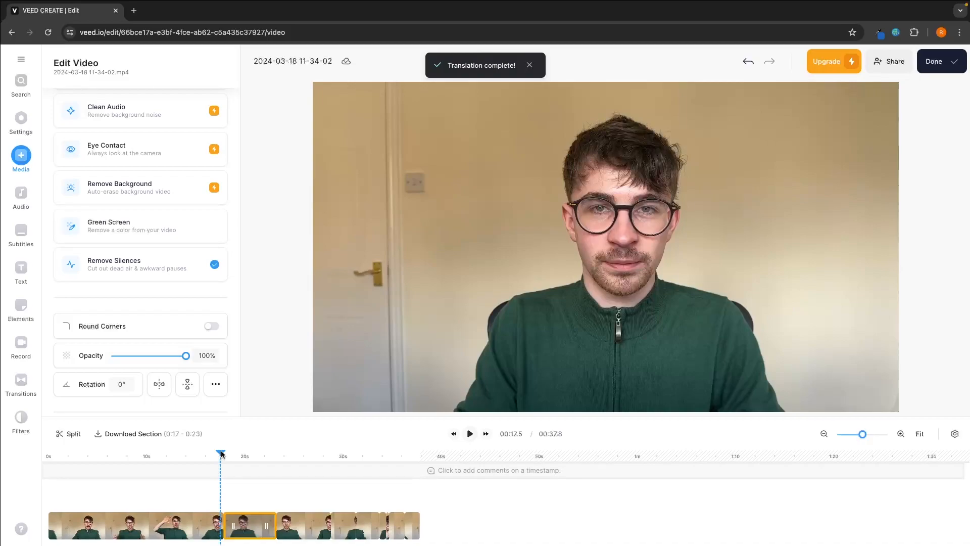
key("space")
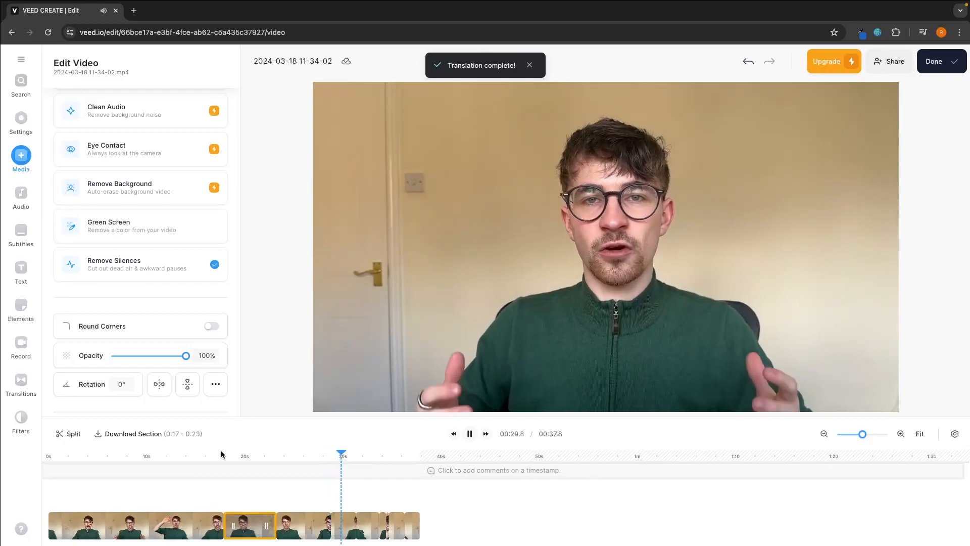
scroll(232, 340, "down", 4)
scroll(226, 315, "up", 1)
Step: Undo the last change and move the playhead to about 00:01.9
key("ctrl+z")
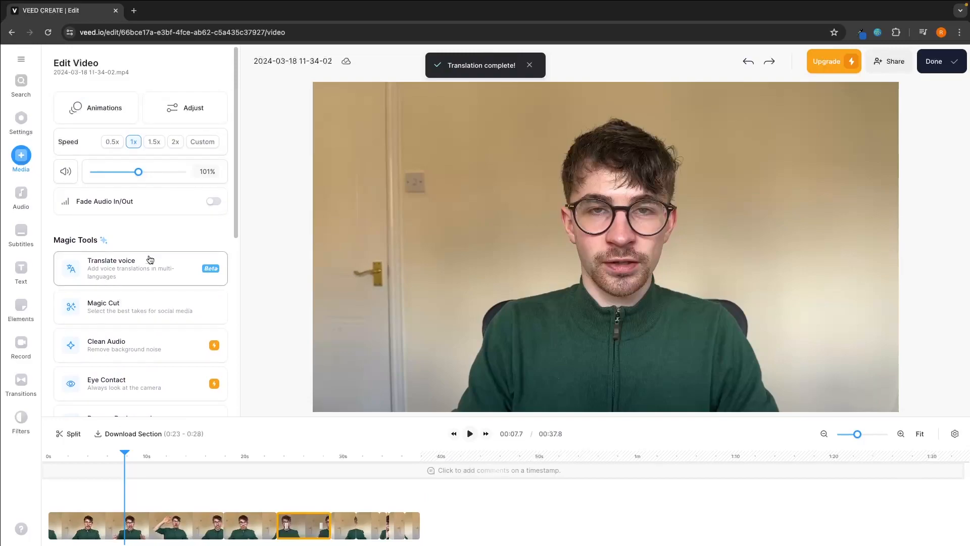
left_click(169, 458)
left_click_drag(169, 457, 67, 457)
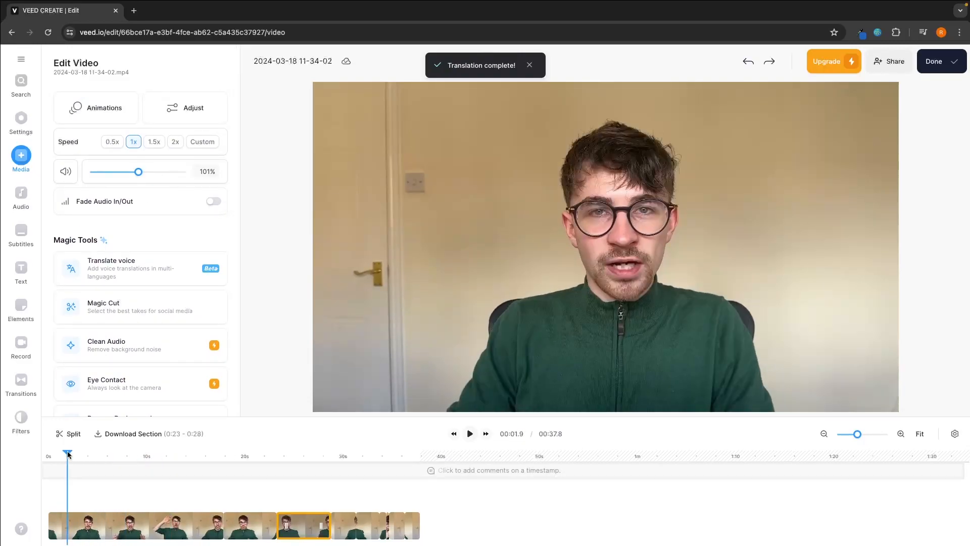
Step: Add the stock track Synthwave Memories to the timeline and delete it again
left_click(18, 204)
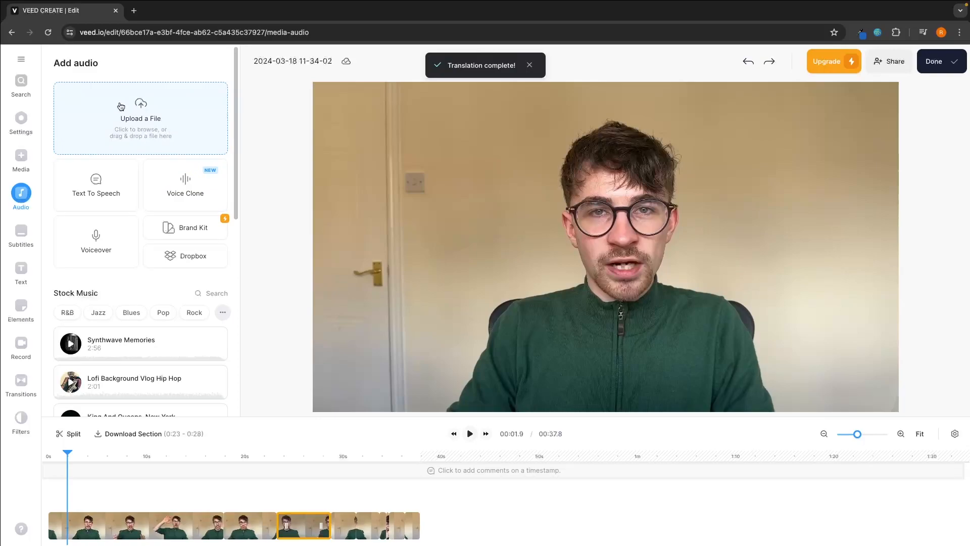
scroll(124, 216, "down", 3)
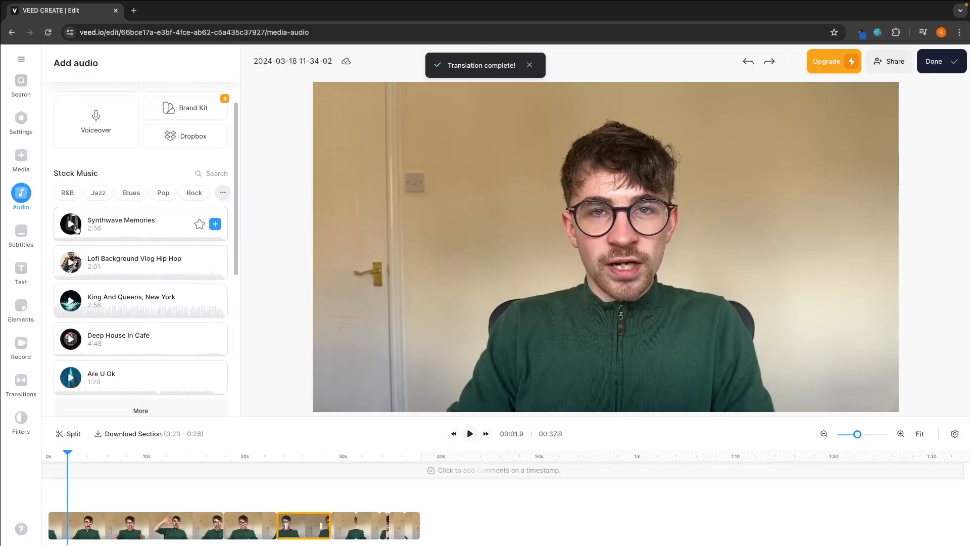
left_click(216, 224)
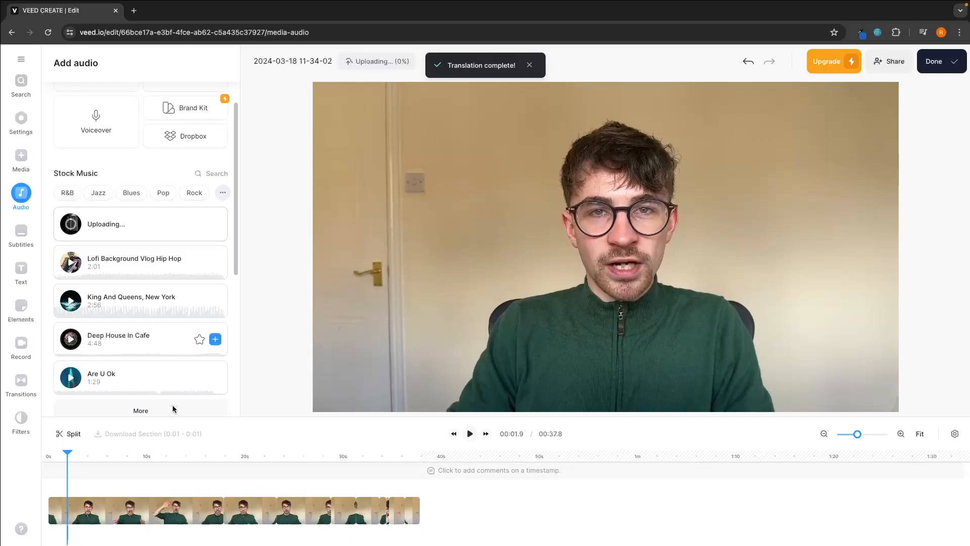
left_click(122, 533)
left_click_drag(122, 534, 108, 535)
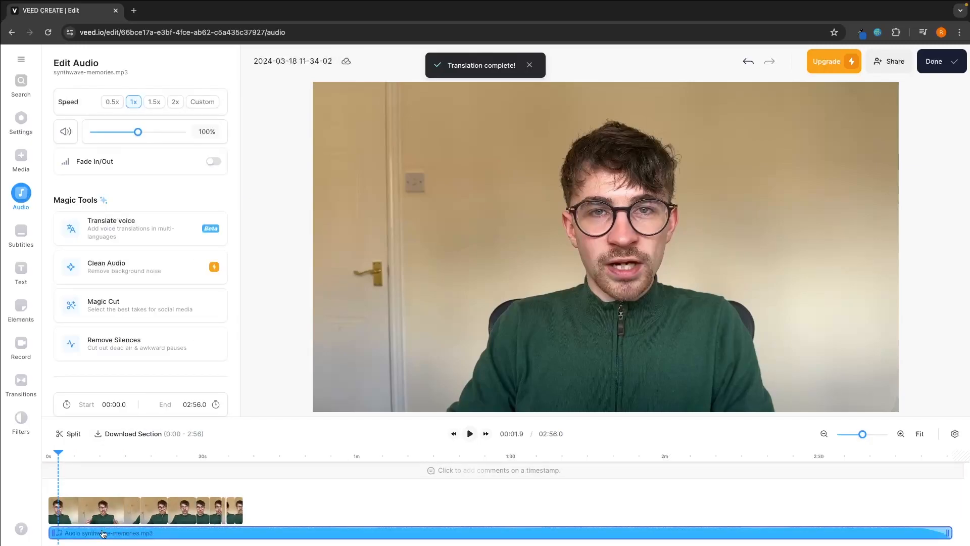
right_click(160, 535)
left_click(178, 527)
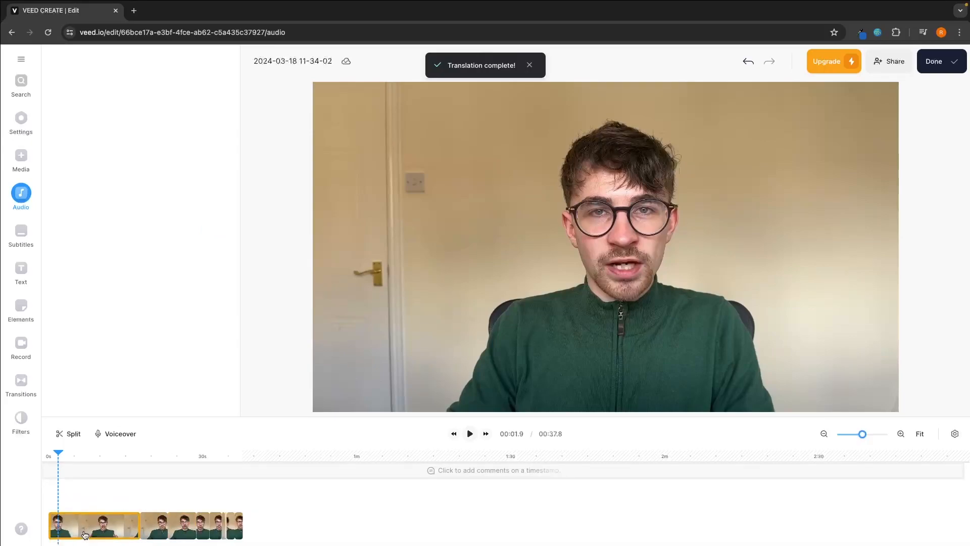
Step: Start a text-to-speech clip with the text "Hello subscribe to the gforce north youtube channel"
left_click(22, 198)
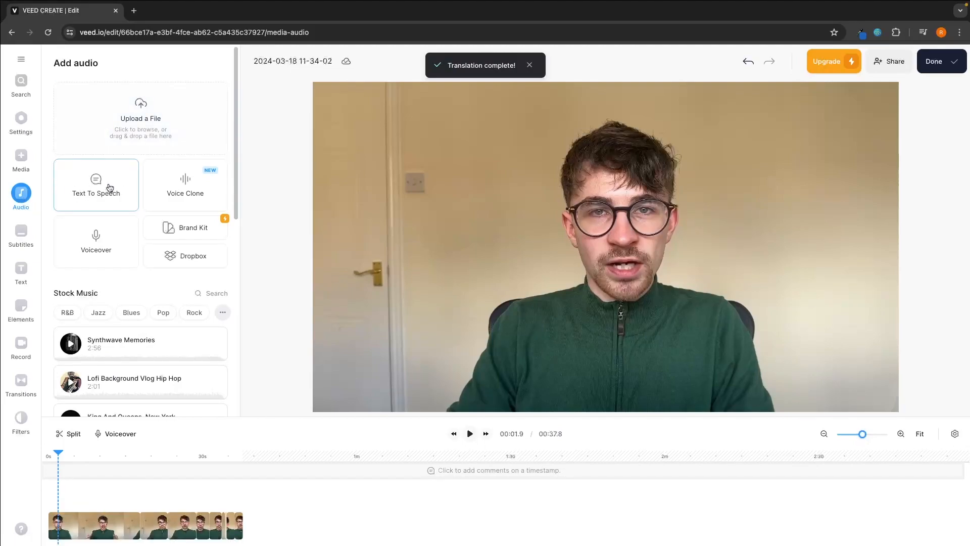
left_click(87, 194)
left_click(133, 113)
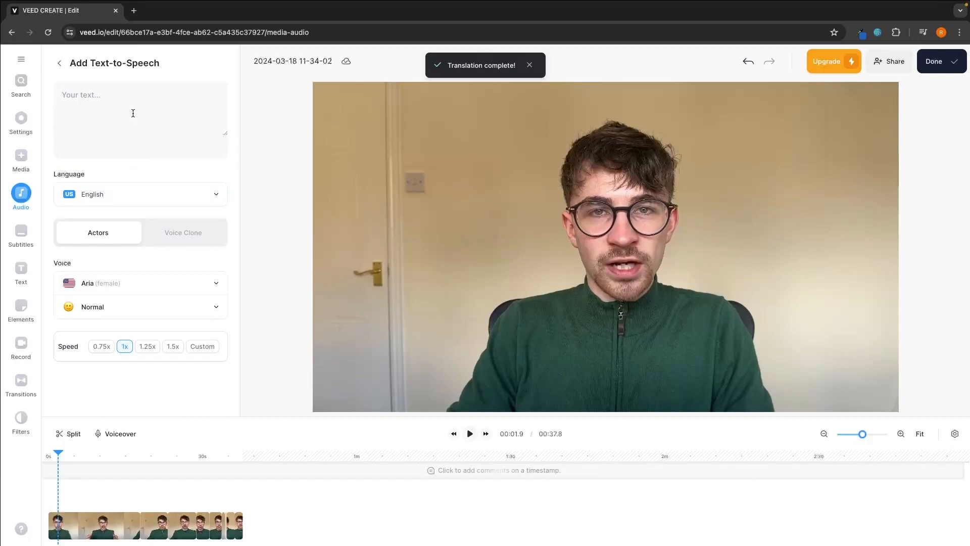
type("Hello subscribe to the gforce north youtube channel")
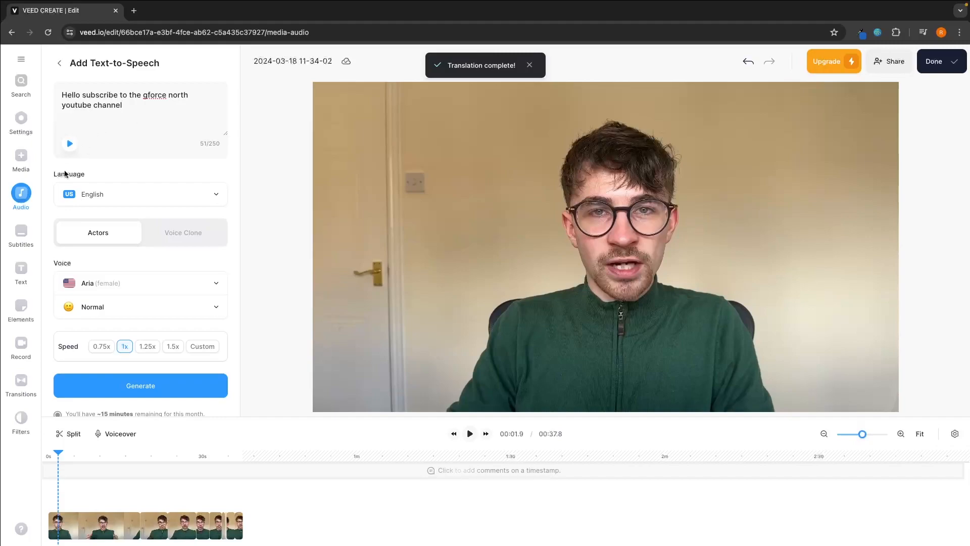
Step: Preview the text-to-speech actors, including Davis, and set the voice to Guy (male)
scroll(110, 248, "down", 1)
left_click(123, 273)
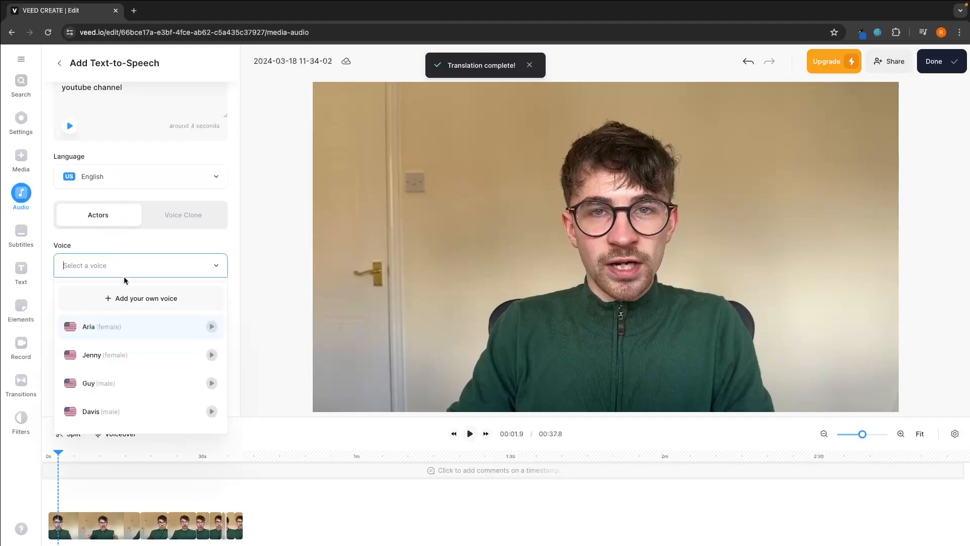
scroll(134, 331, "down", 1)
left_click(209, 343)
scroll(214, 351, "up", 1)
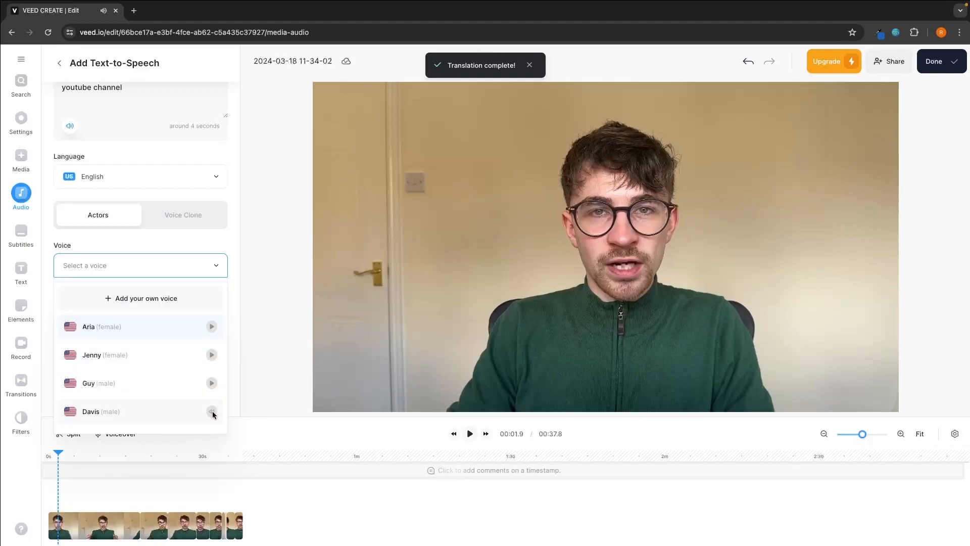
scroll(173, 396, "down", 1)
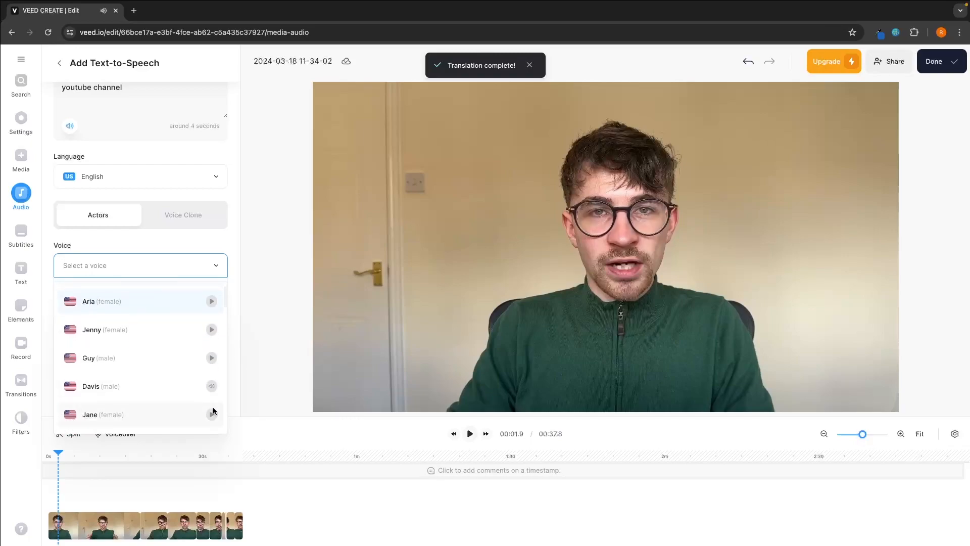
left_click(151, 358)
Step: Preview the Happy, Whispering and Normal voice styles, keep Normal and generate the speech clip
left_click(102, 290)
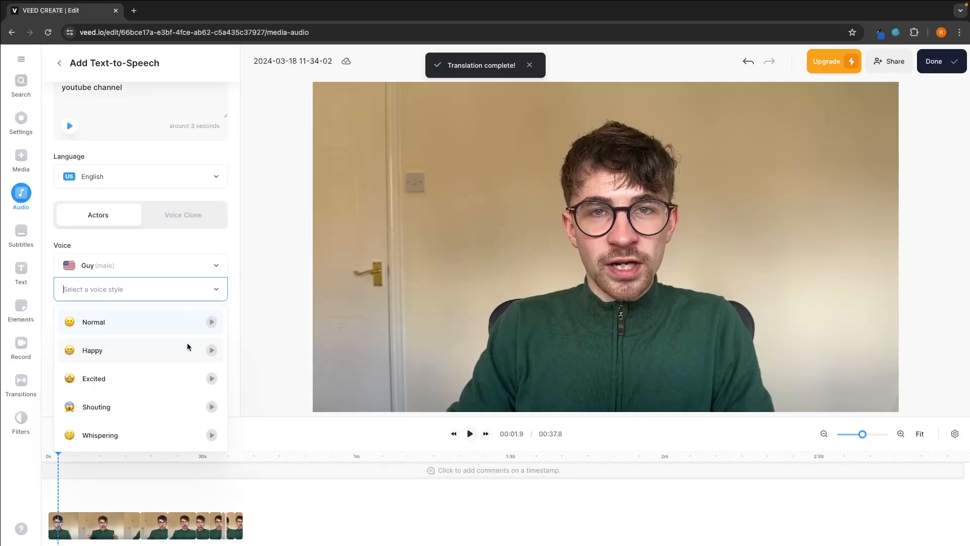
left_click(213, 350)
left_click(212, 435)
left_click(212, 321)
key("Return")
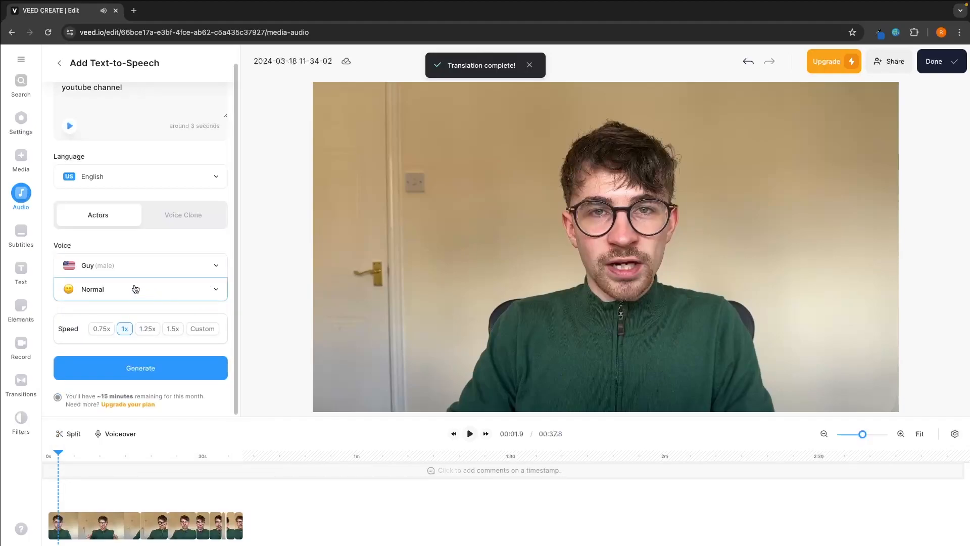
left_click(168, 369)
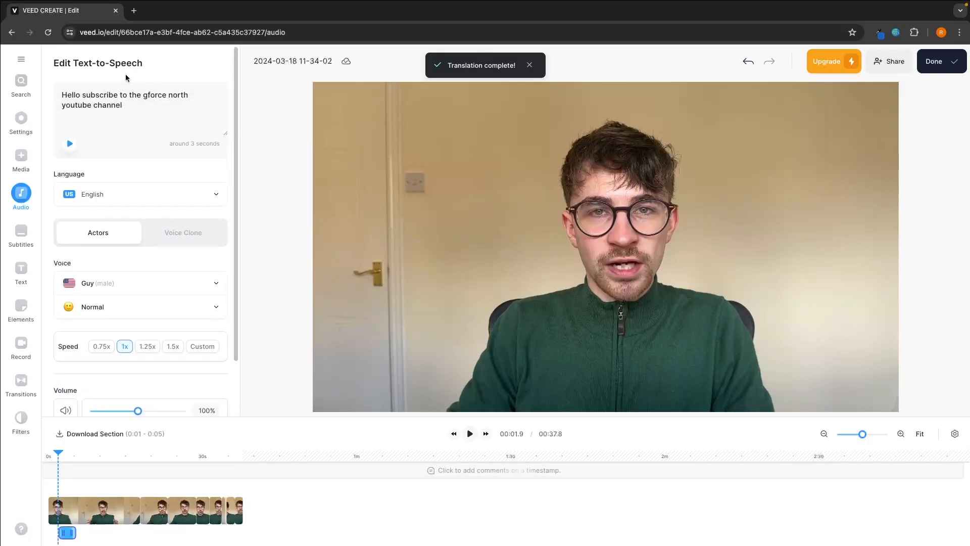
Step: Move the text-to-speech clip to the end of the video at about 0:37 and play it
scroll(110, 180, "down", 2)
left_click_drag(67, 532, 258, 529)
left_click(247, 457)
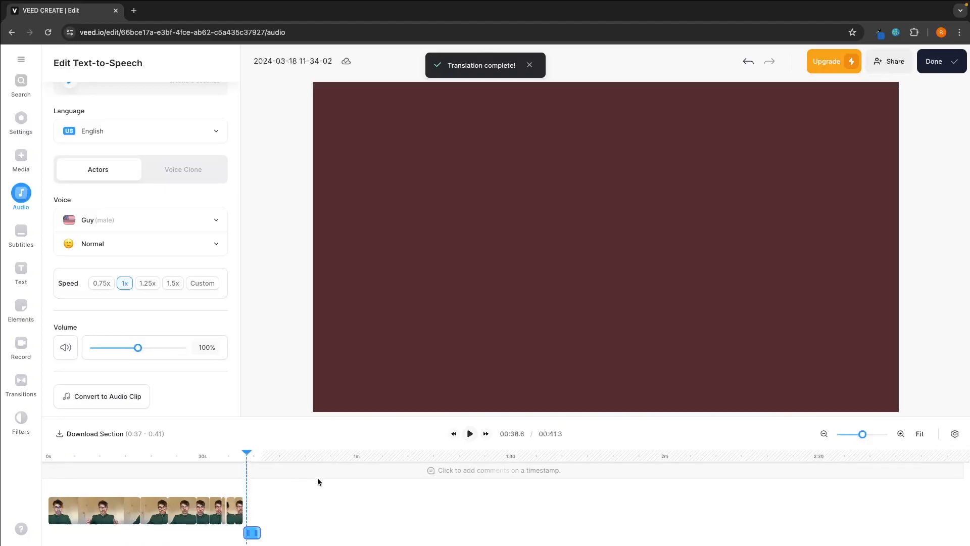
key("space")
key("space")
Step: Switch the text-to-speech voice to Voice Clone, start adding a new voice and allow microphone access
scroll(152, 227, "up", 2)
left_click(193, 231)
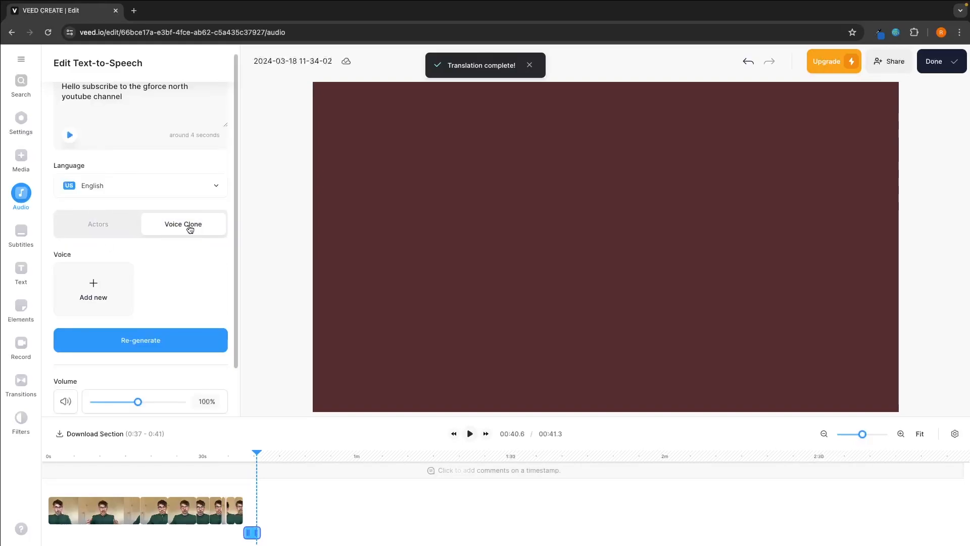
mouse_move(257, 452)
left_mouse_down()
mouse_move(247, 453)
mouse_move(248, 438)
left_mouse_up()
scroll(201, 289, "up", 1)
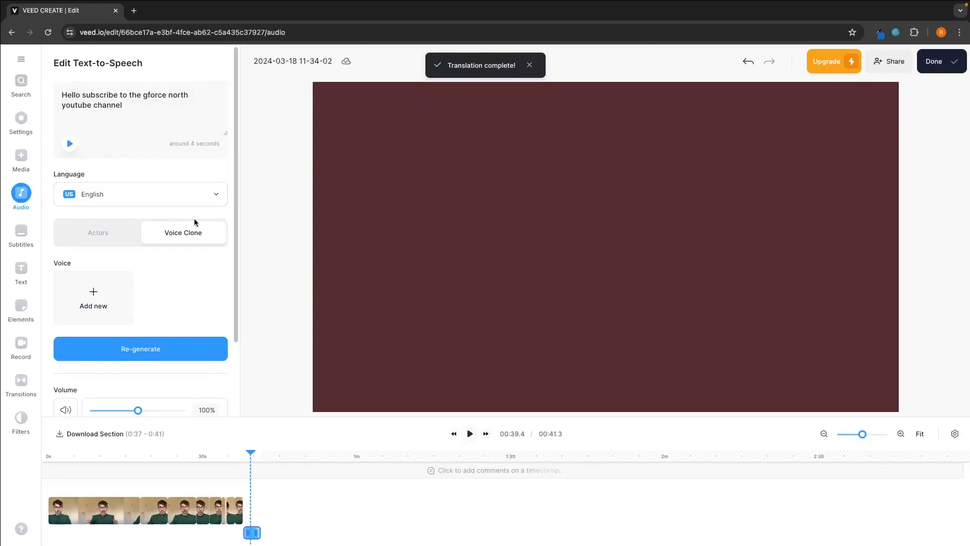
scroll(194, 220, "down", 1)
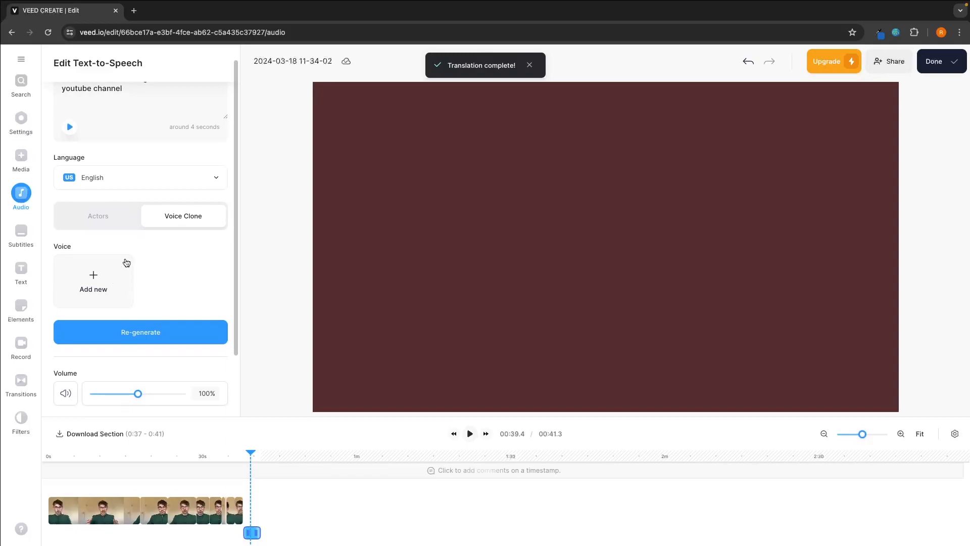
left_click(90, 281)
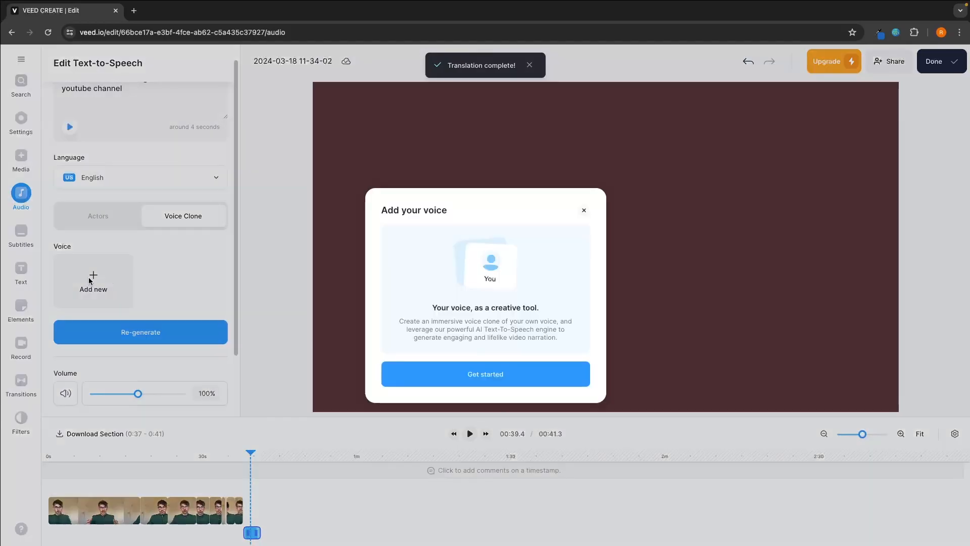
left_click(469, 366)
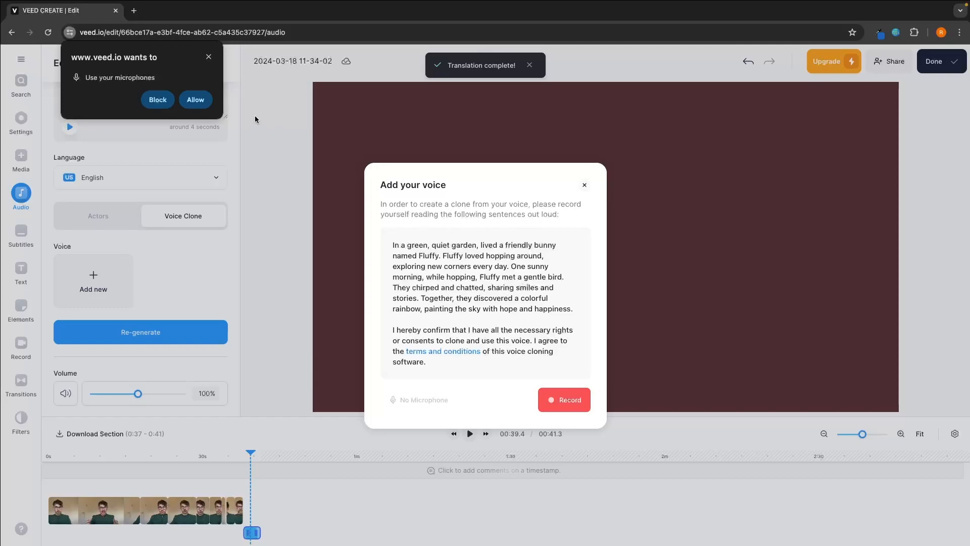
left_click(196, 100)
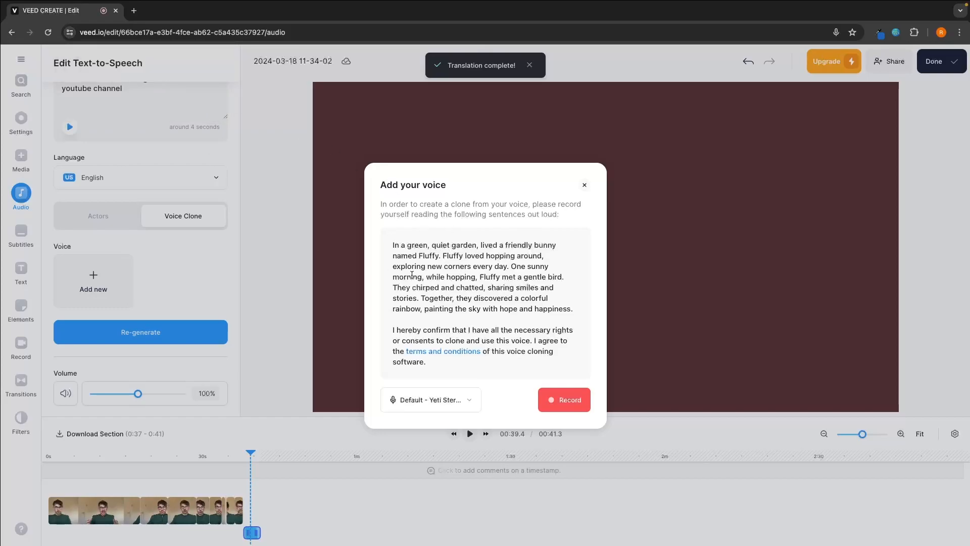
Step: Record the voice sample from the given sentences and create the voice clone from it
left_click(564, 399)
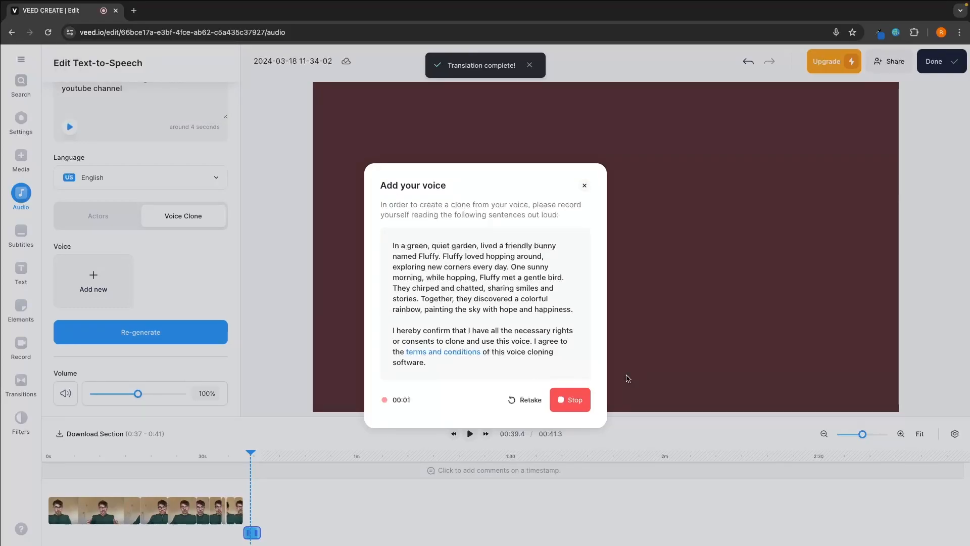
left_click(553, 397)
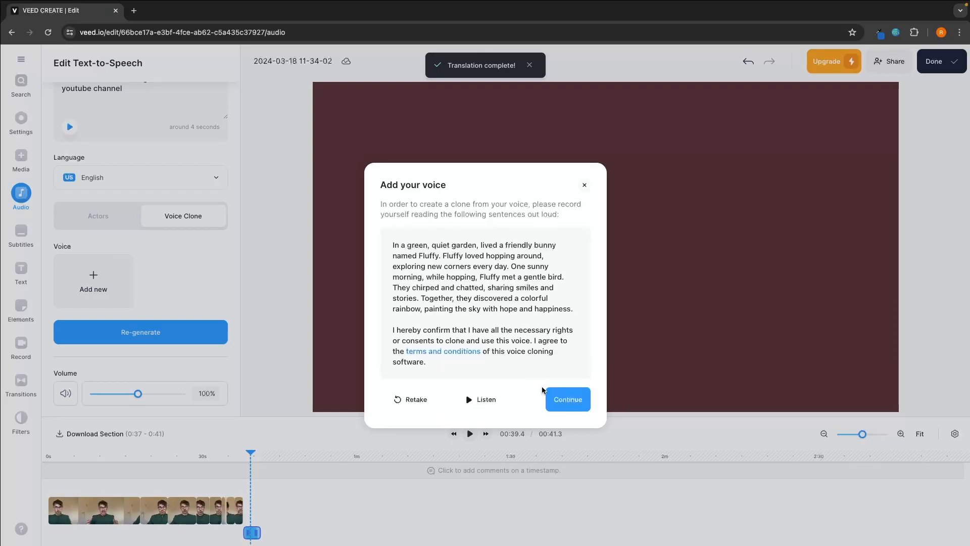
left_click(580, 407)
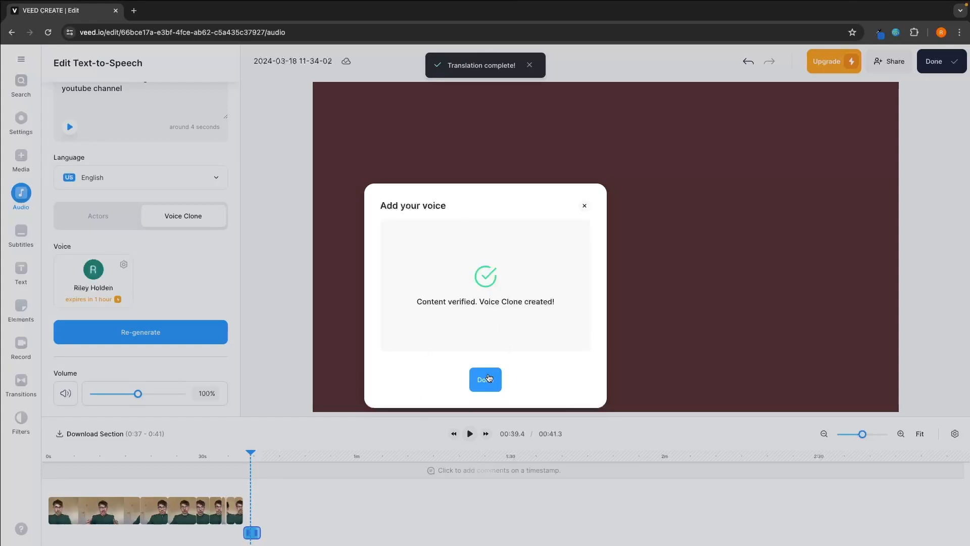
left_click(494, 379)
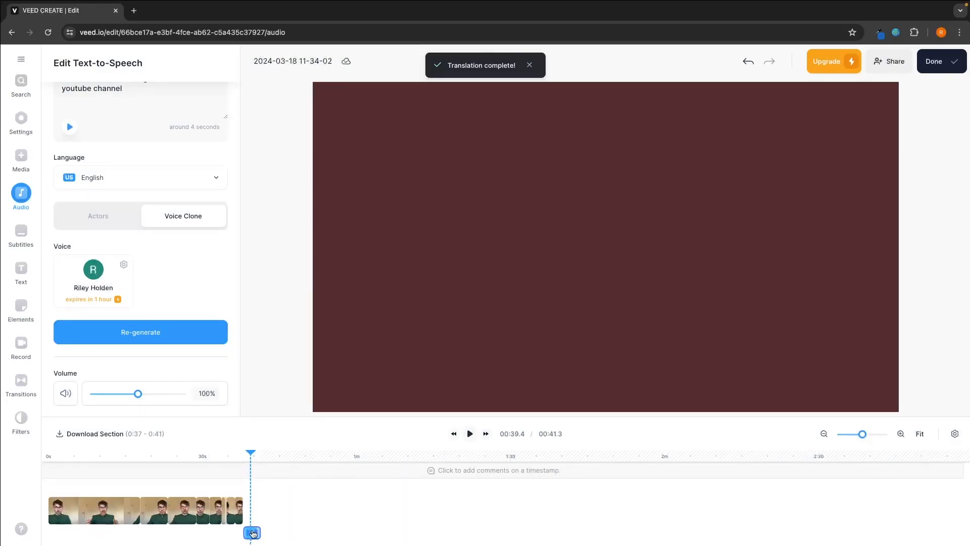
Step: Replace the text-to-speech clip with a cloned-voice clip saying "Scroll down and hit that subscribe button" and play it
key("Delete")
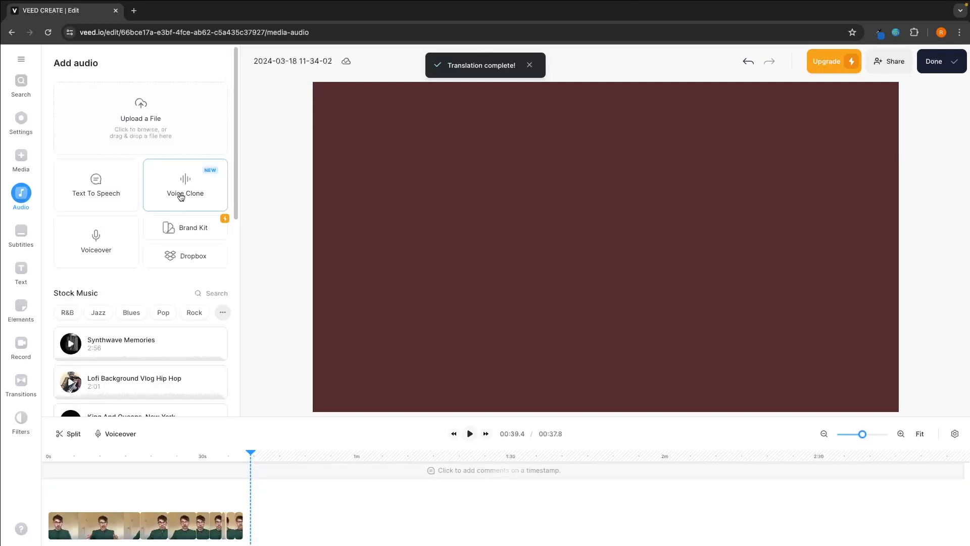
left_click(165, 197)
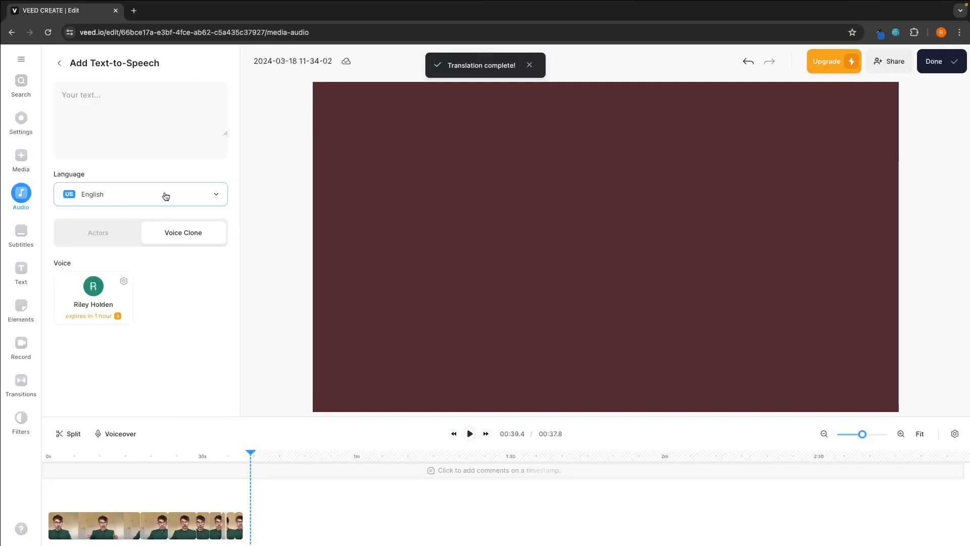
left_click(136, 122)
type("Scroll down and hit that subscribe button")
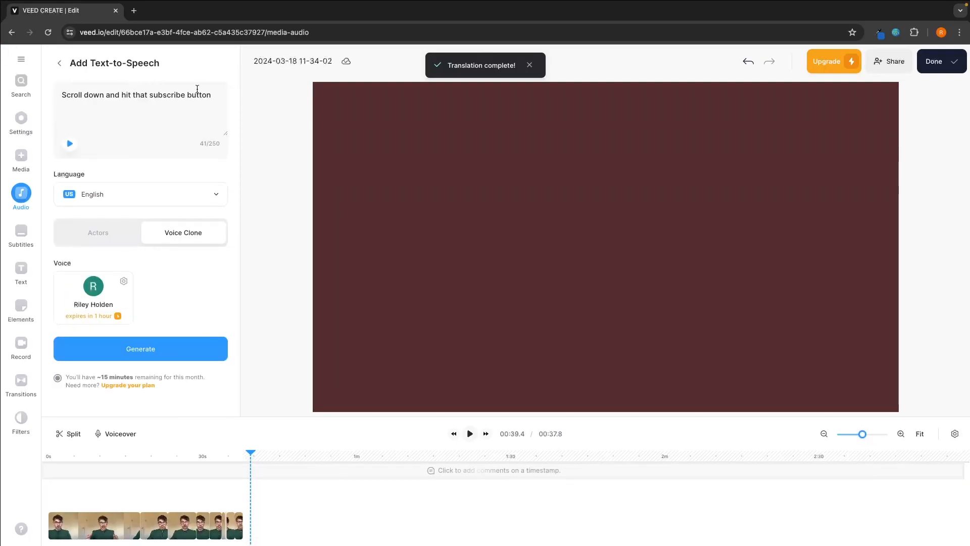
left_click(147, 356)
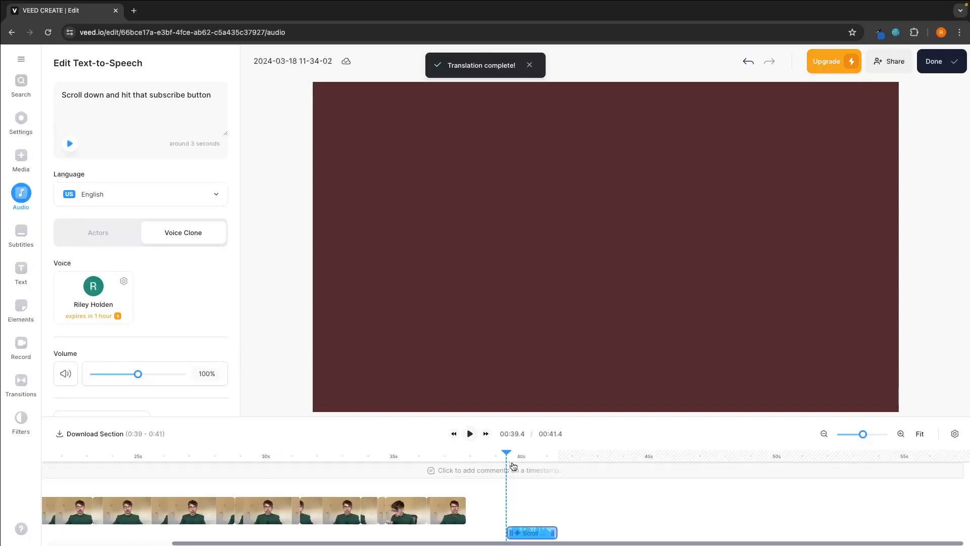
left_click(469, 434)
Step: Delete the cloned-voice clip from the timeline and look at the voiceover recording option
right_click(546, 532)
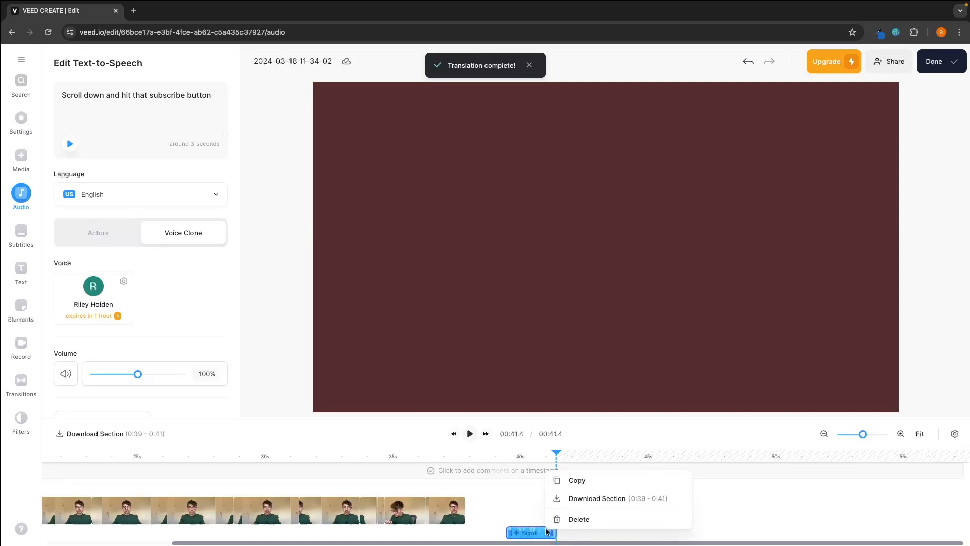
left_click(576, 518)
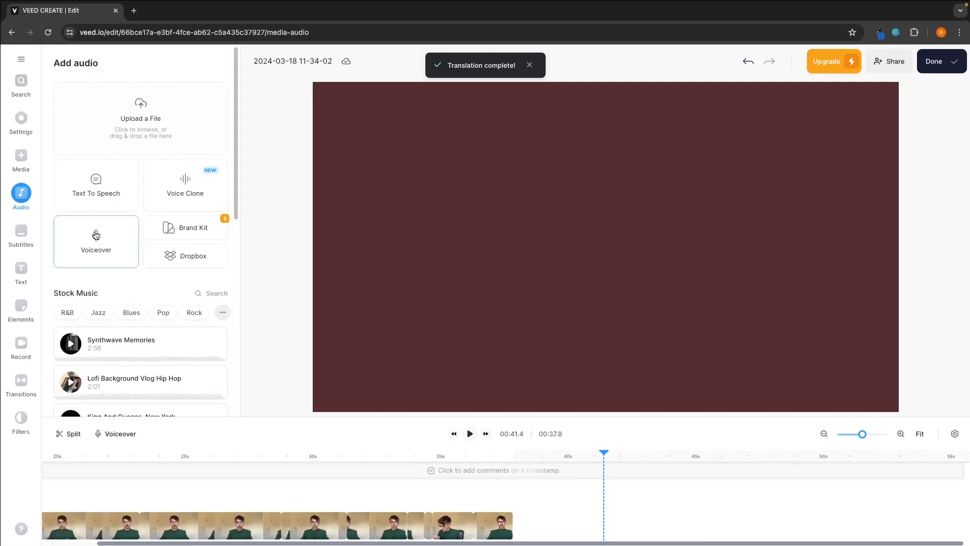
left_click(102, 238)
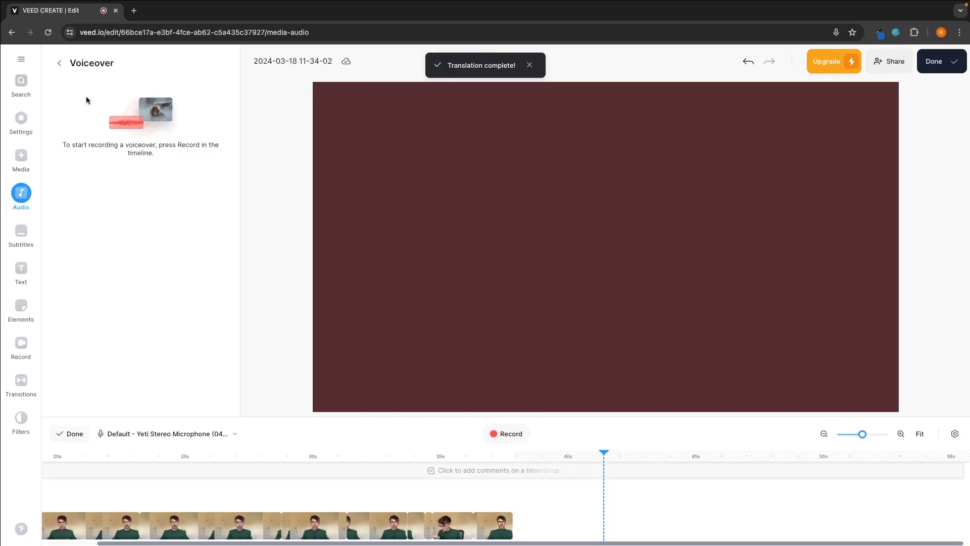
left_click(60, 63)
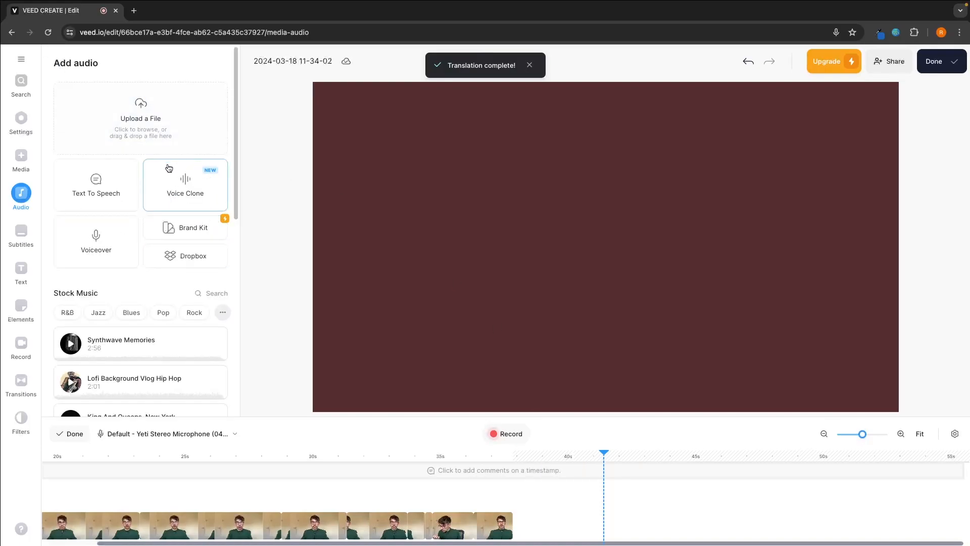
Step: Generate automatic English subtitles for the video and play the opening seconds to check them
left_click(24, 233)
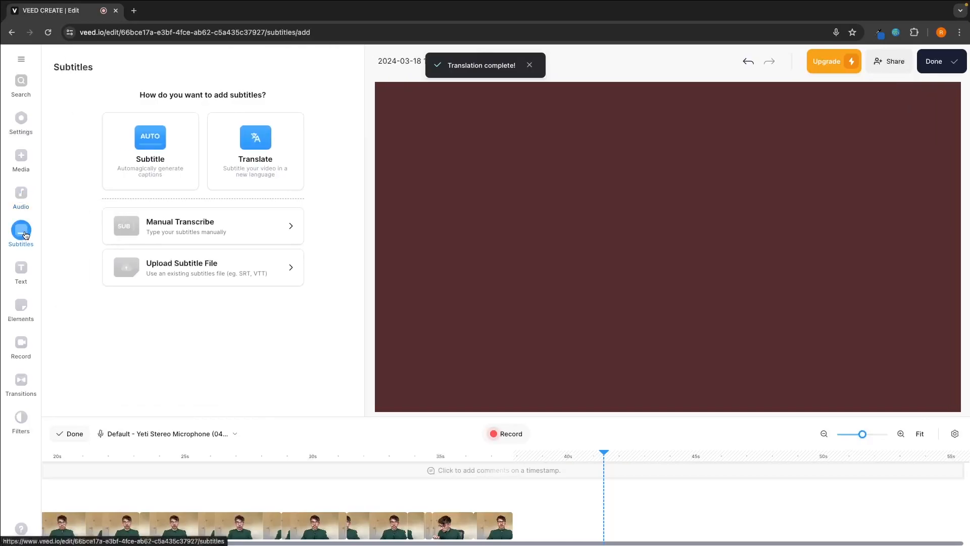
left_click_drag(130, 456, 42, 454)
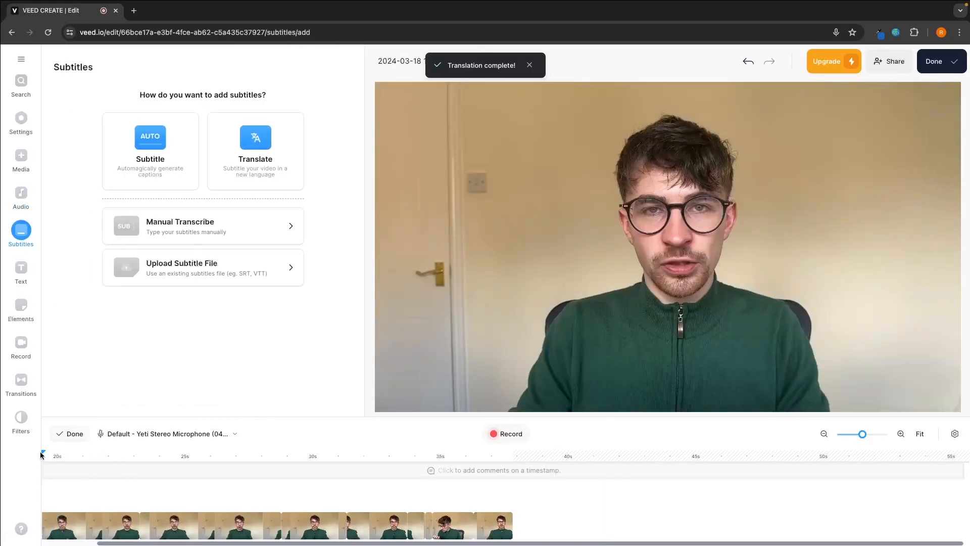
left_click(158, 155)
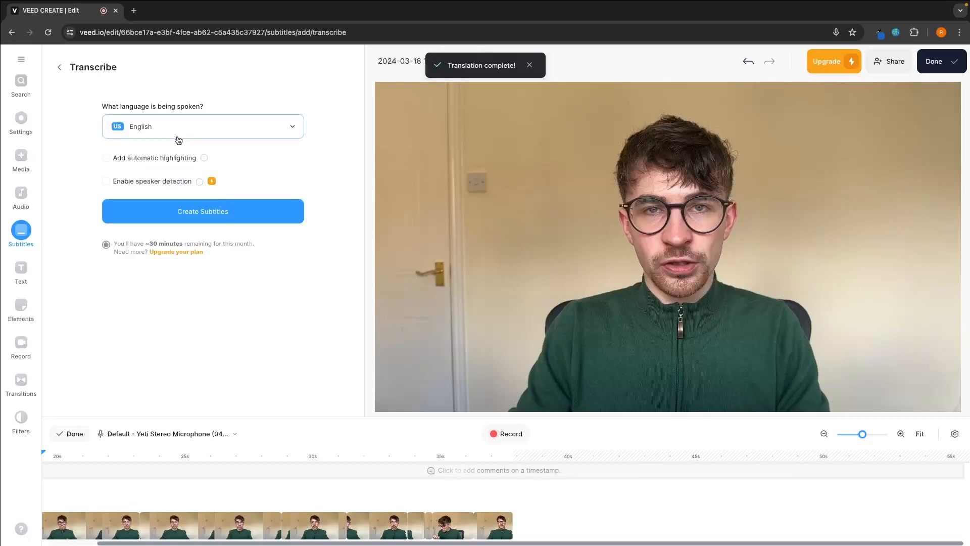
mouse_move(202, 158)
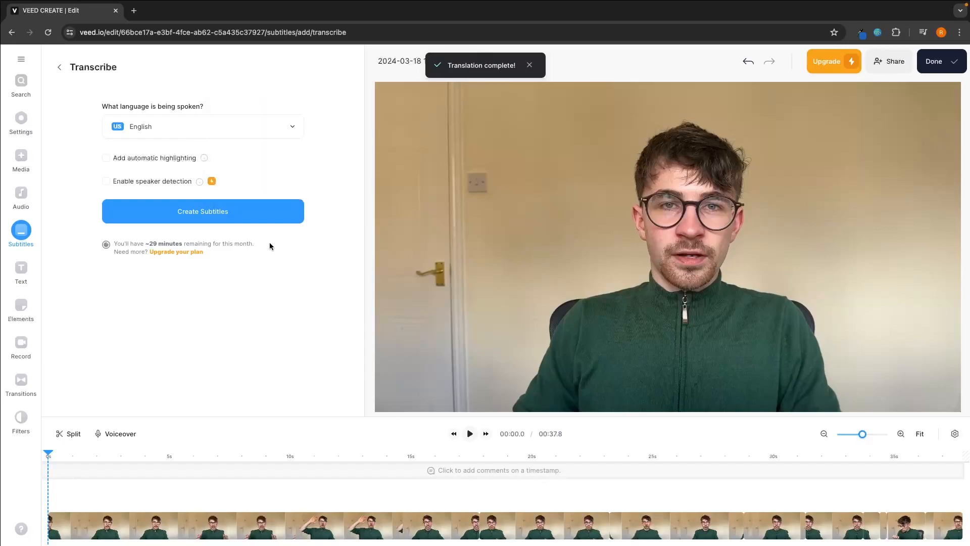
left_click(214, 214)
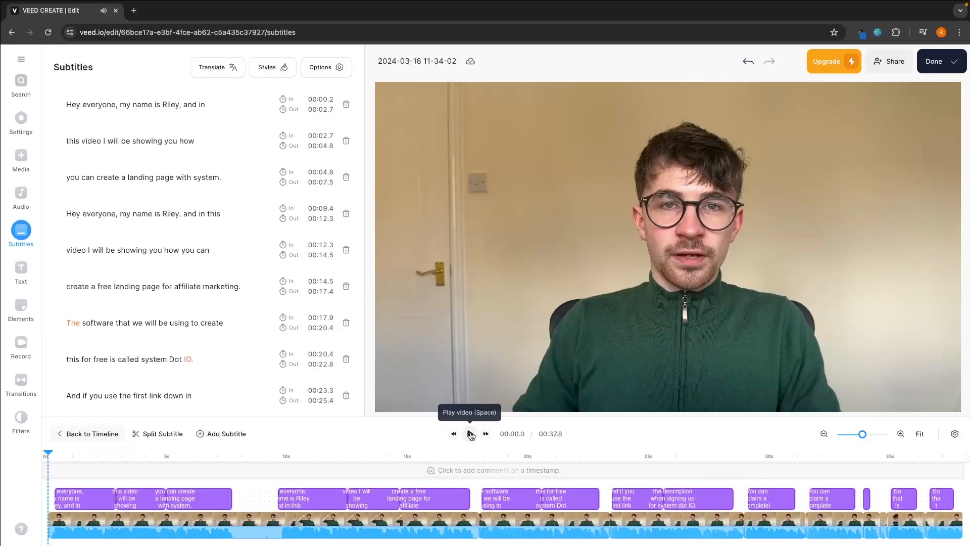
left_click(470, 434)
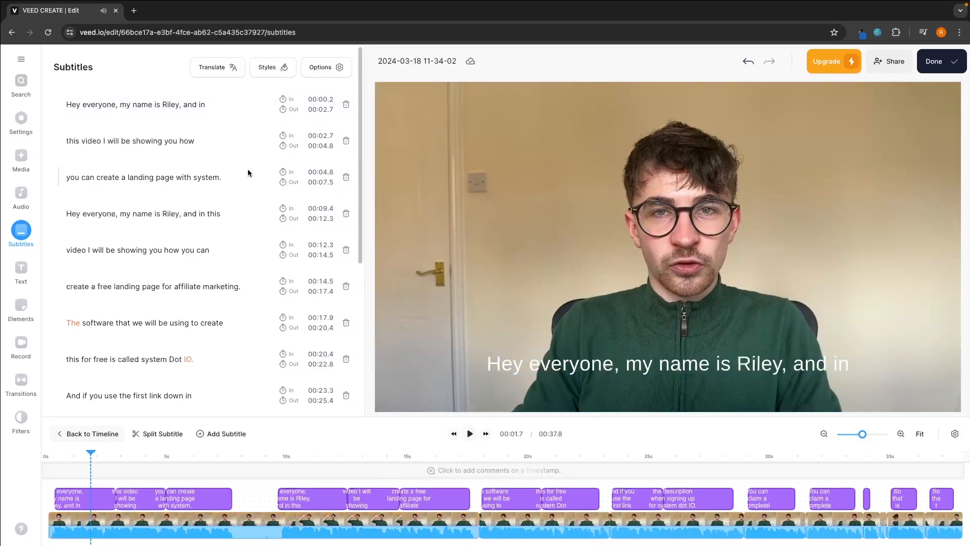
Step: Correct "system Dot IO." to "Systeme.io" in the subtitle line beginning "this for free is called"
left_click(200, 103)
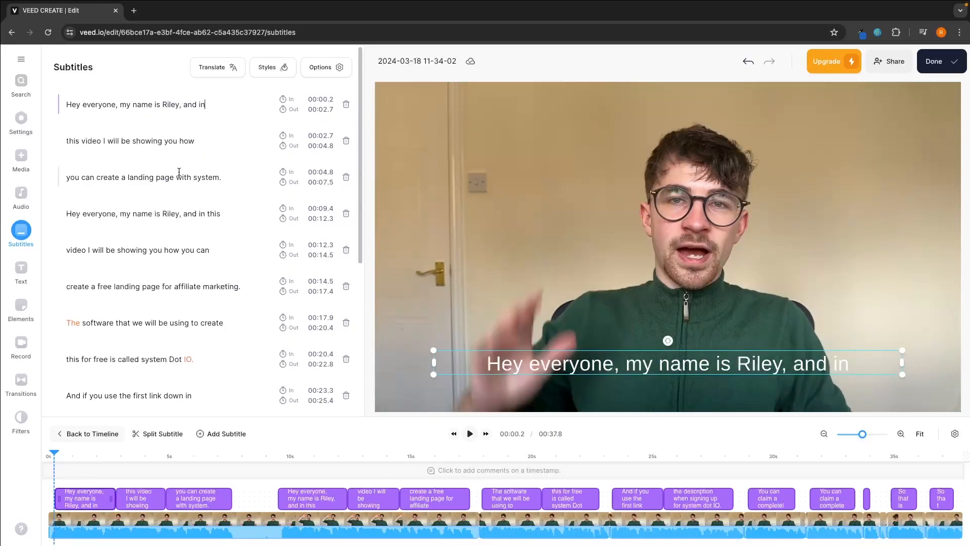
scroll(179, 171, "down", 1)
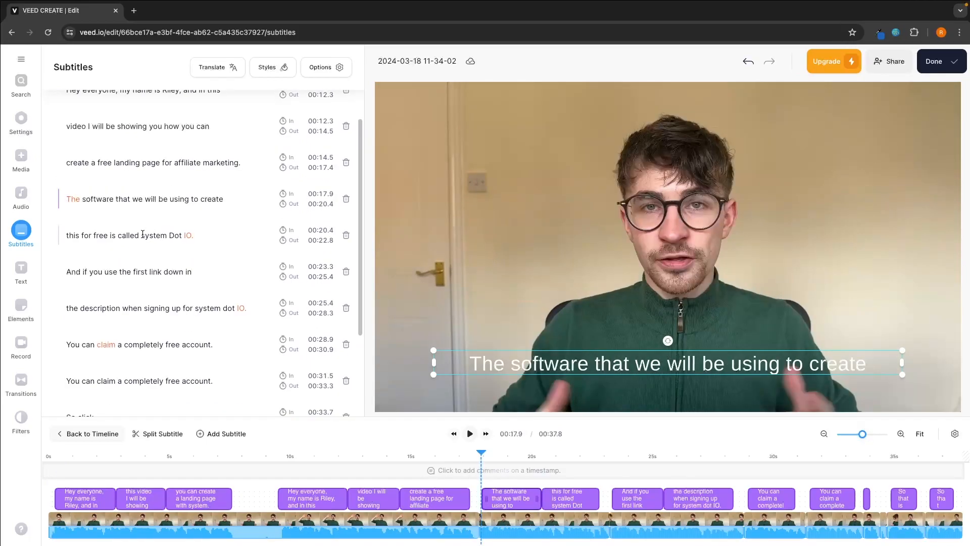
left_click_drag(142, 234, 194, 236)
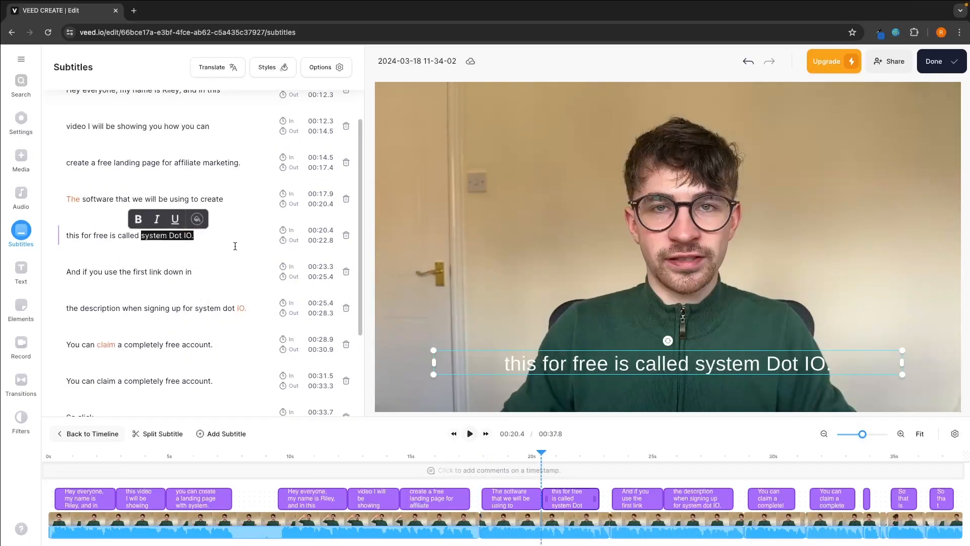
type("Sy")
type("steme.io")
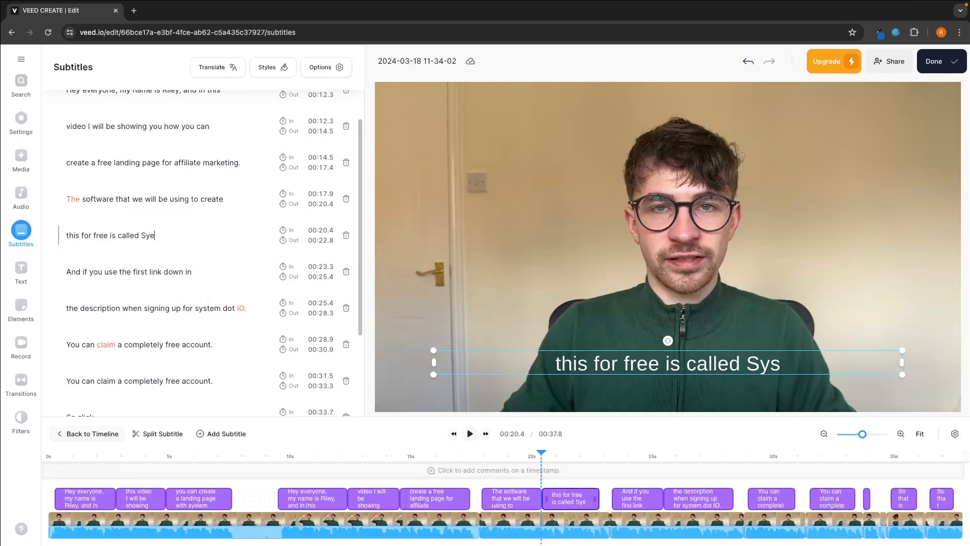
mouse_move(255, 254)
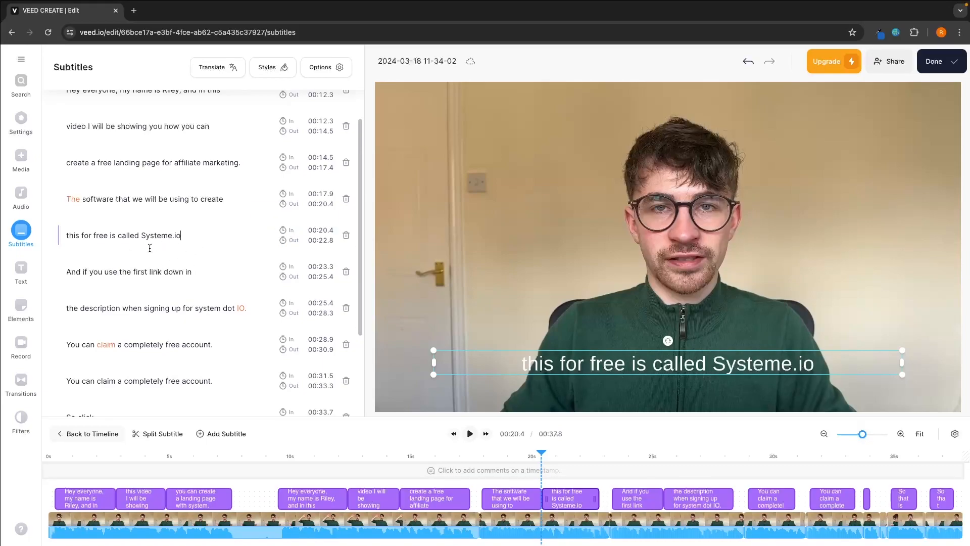
mouse_move(154, 254)
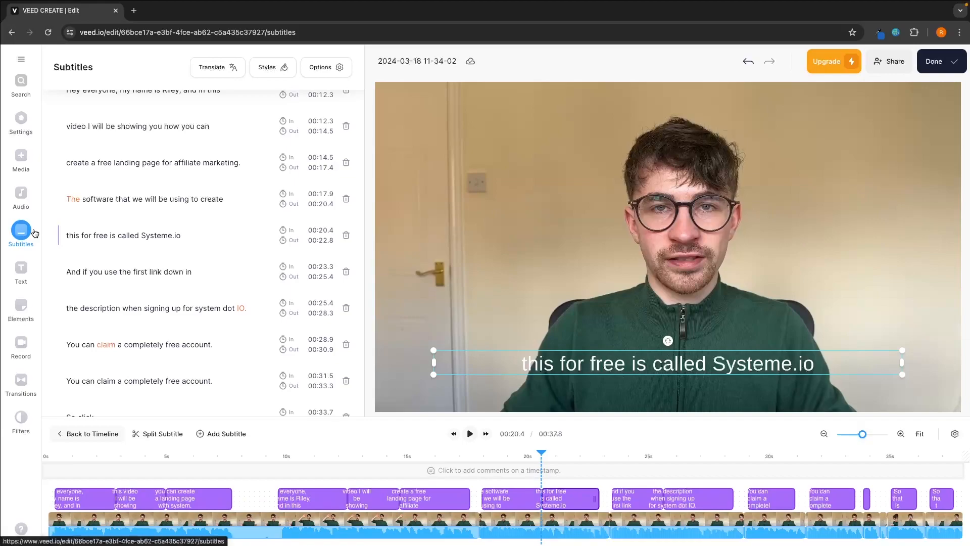
Step: Add a Handwriting text at the start of the video and move it down onto the speaker's chest
left_click(22, 269)
scroll(171, 246, "up", 6)
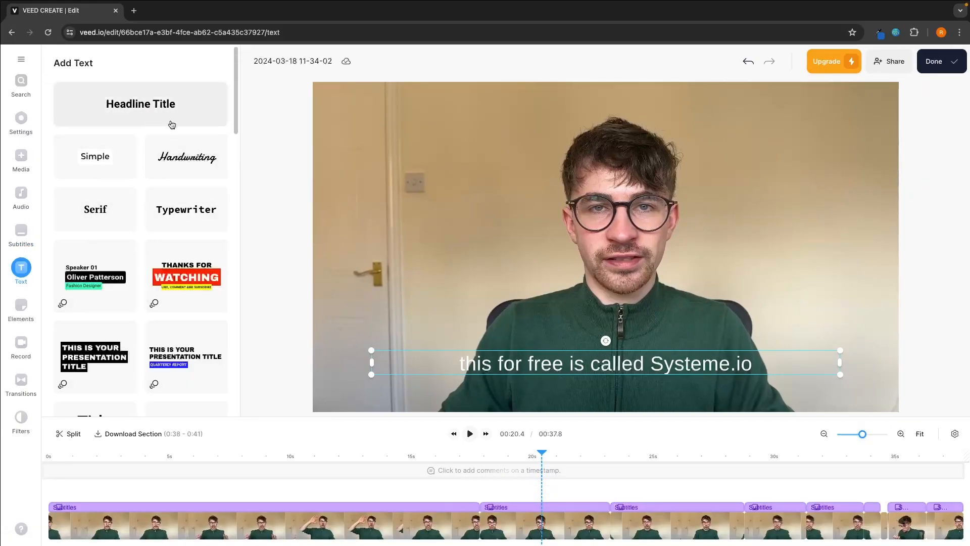
left_click(47, 457)
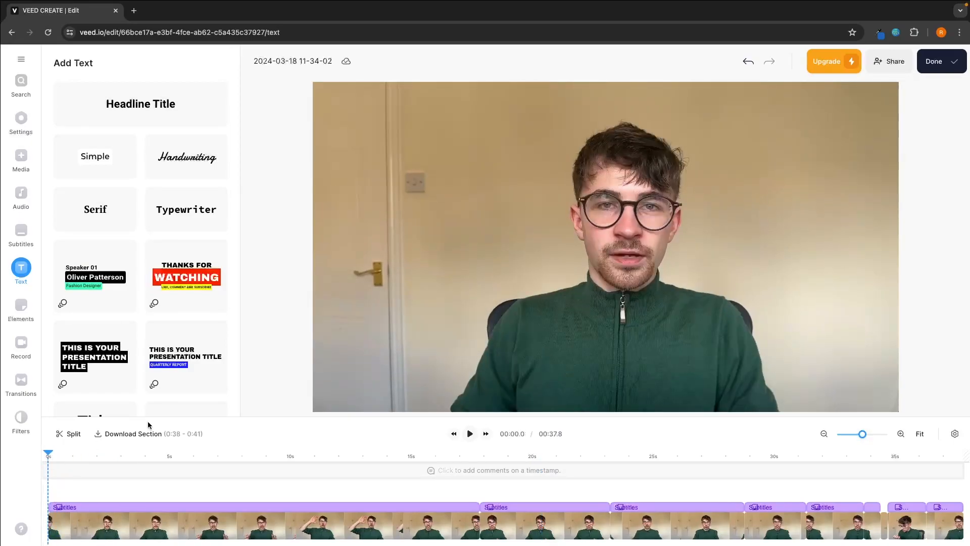
left_click(190, 163)
left_click_drag(577, 244, 577, 340)
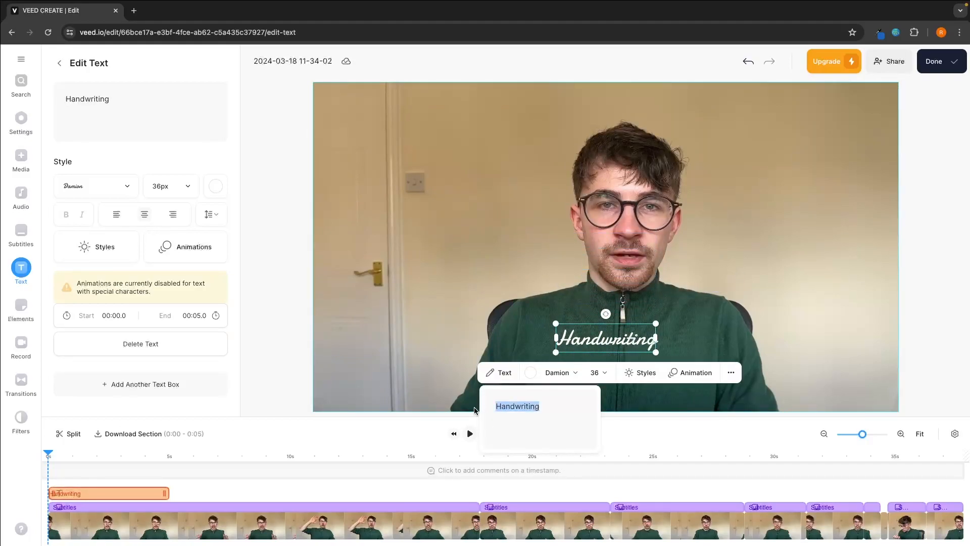
Step: Change the text to "Funnel Building Tutorial" and set its font to Anton
type("Funnel Building Tutorial")
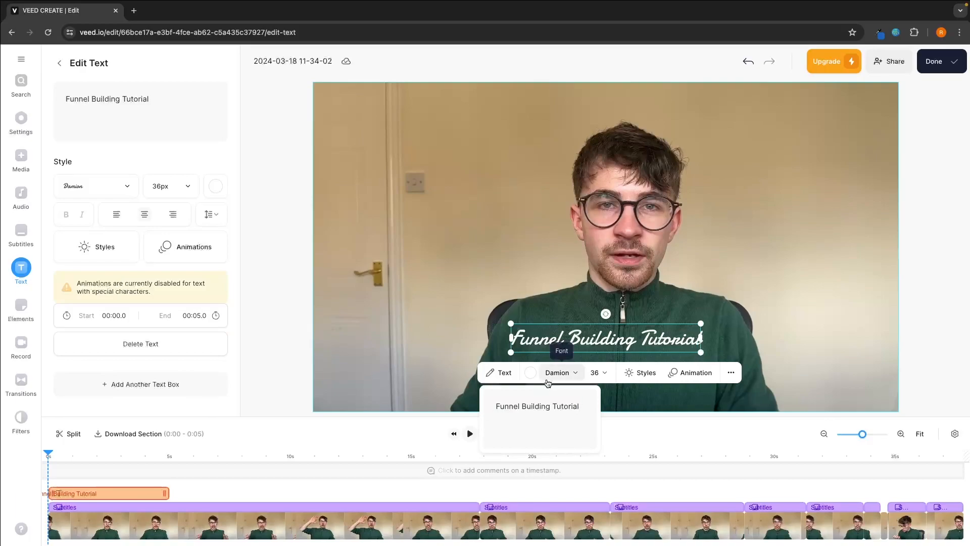
left_click(554, 374)
left_click(557, 328)
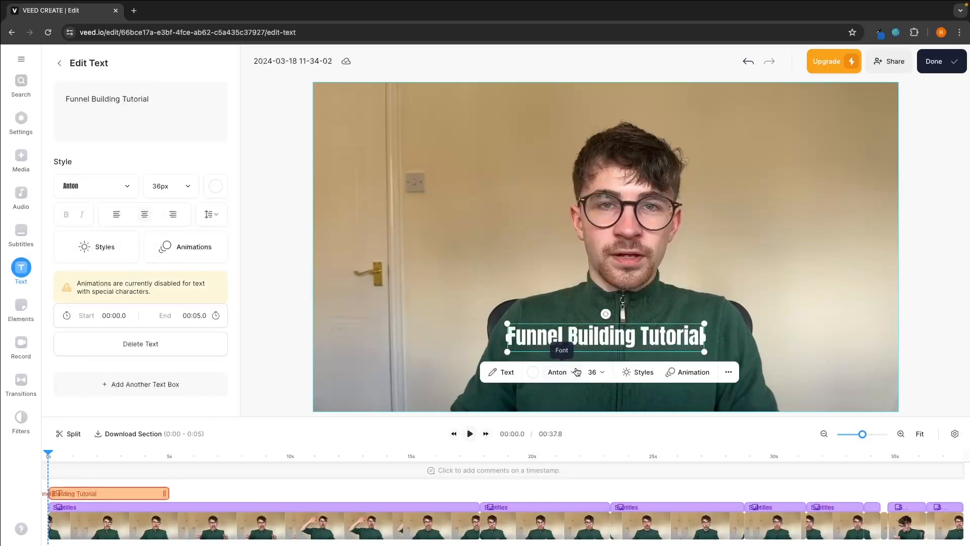
Step: Restyle the "Funnel Building Tutorial" title in black at 48 px and give it the Drop entrance animation
left_click(533, 372)
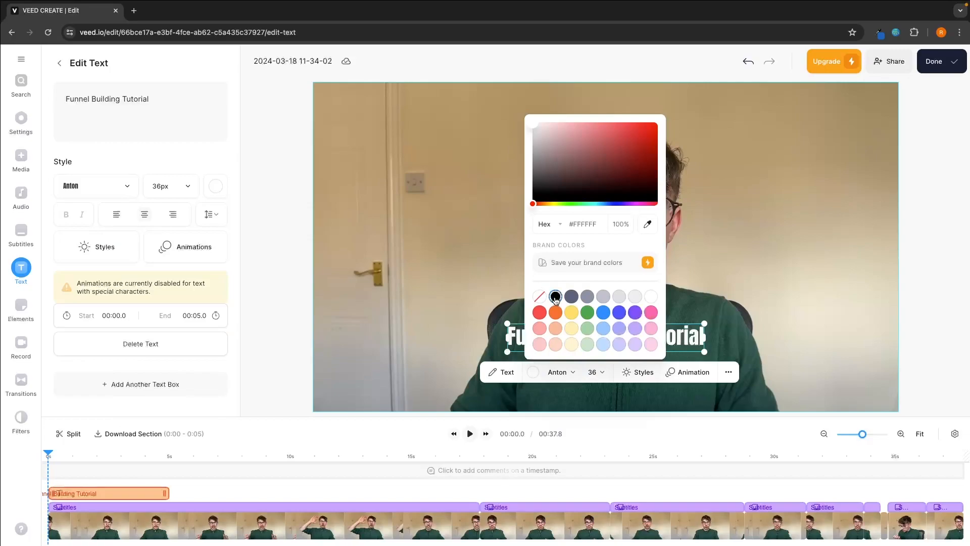
left_click(555, 297)
left_click(601, 375)
left_click(627, 322)
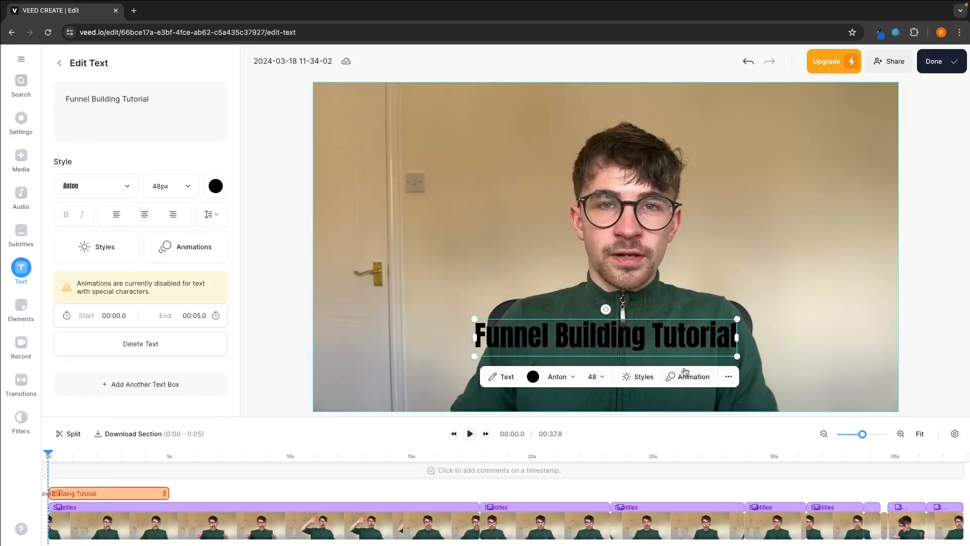
left_click(699, 376)
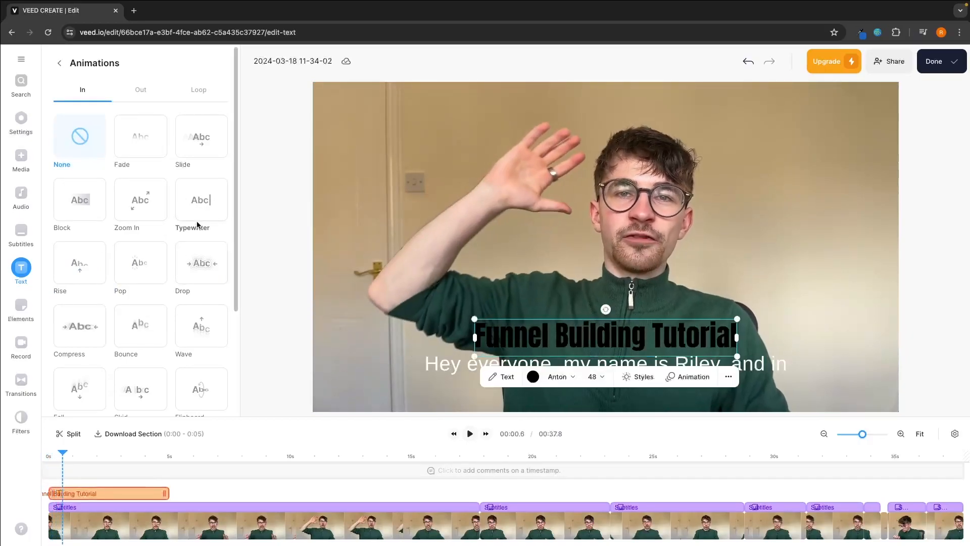
left_click(188, 254)
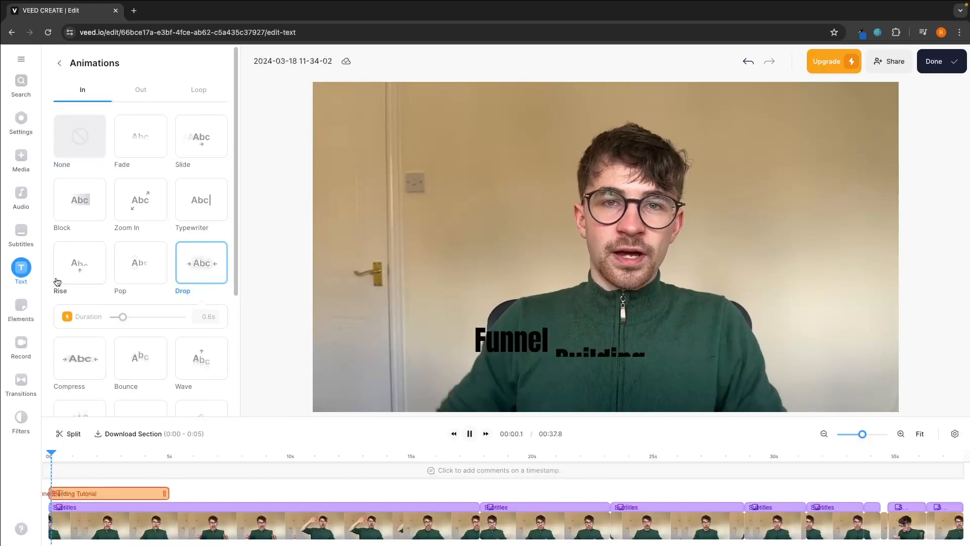
left_click(28, 267)
scroll(137, 273, "down", 8)
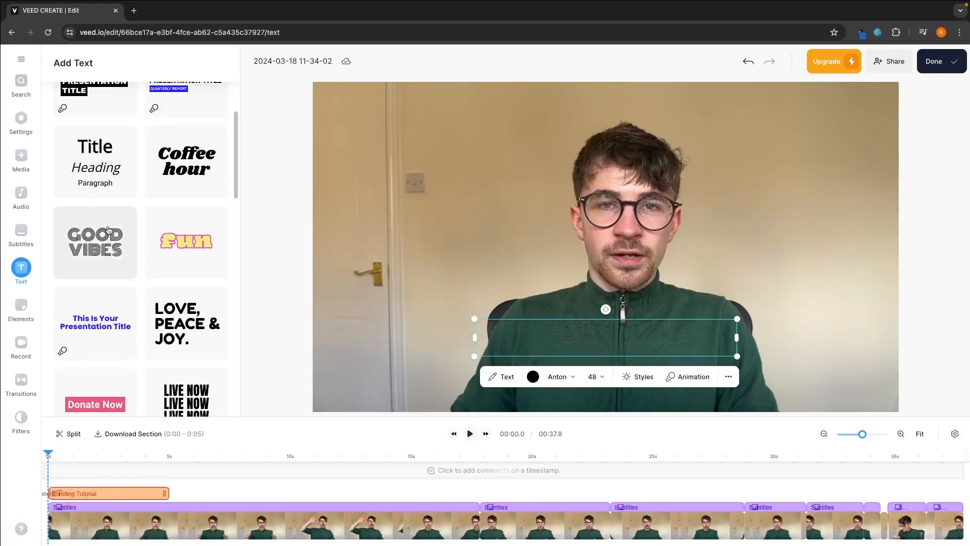
scroll(138, 286, "down", 1)
Step: Add the round Black Friday 30% sticker from the Black Friday elements and place it beside the speaker, partly over his face
left_click(20, 306)
scroll(109, 275, "down", 5)
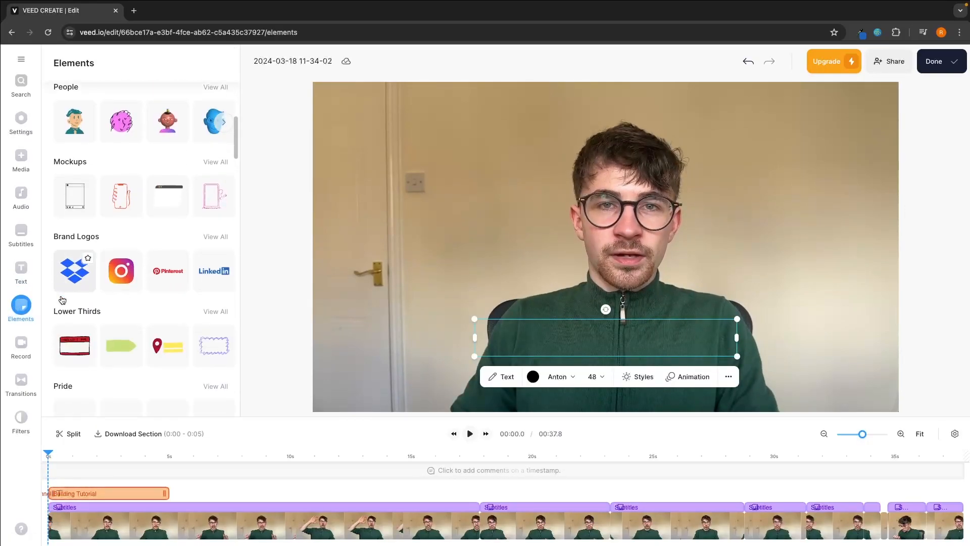
scroll(108, 275, "down", 11)
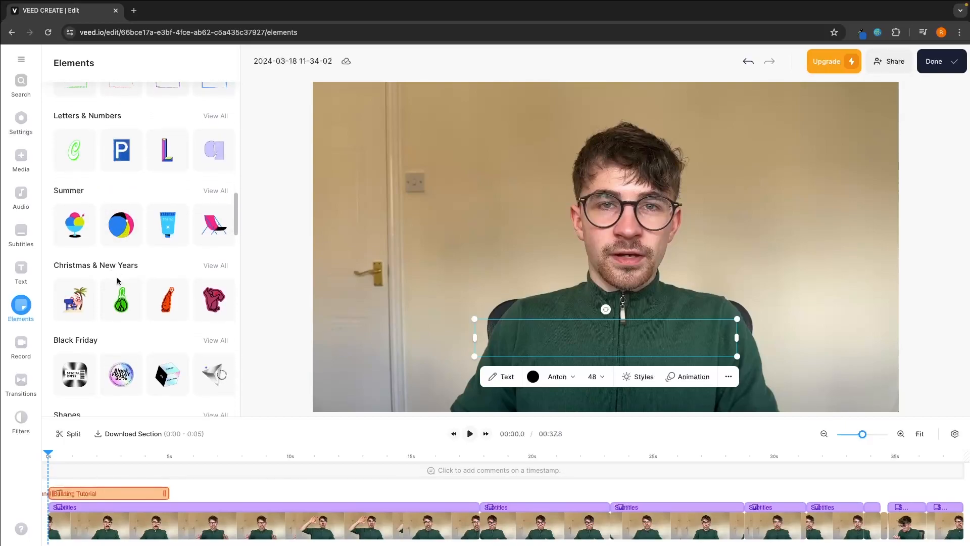
left_click_drag(121, 374, 484, 193)
mouse_move(511, 149)
left_mouse_down()
mouse_move(584, 78)
mouse_move(397, 266)
mouse_move(516, 146)
left_mouse_up()
left_click_drag(439, 255, 556, 255)
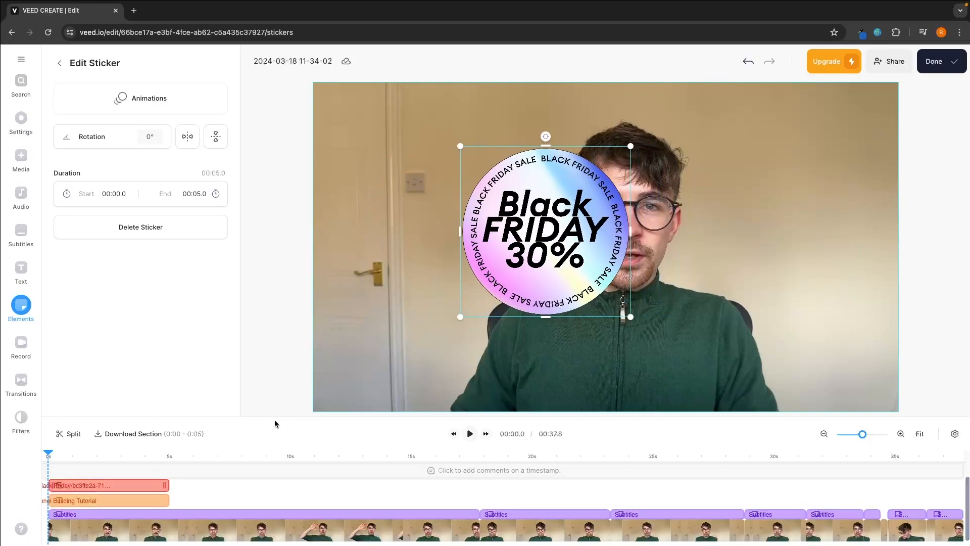
Step: Retime the Black Friday sticker to run from 10 to 15 seconds and scrub through that section of the video
left_click(98, 499)
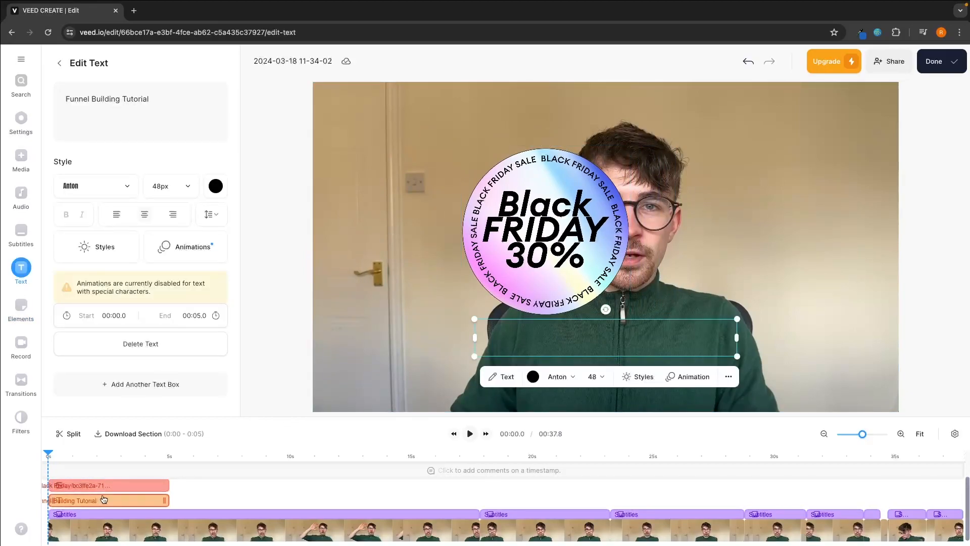
left_click(107, 489)
left_click_drag(107, 489, 248, 488)
left_click_drag(211, 455, 256, 454)
left_click_drag(202, 481, 289, 486)
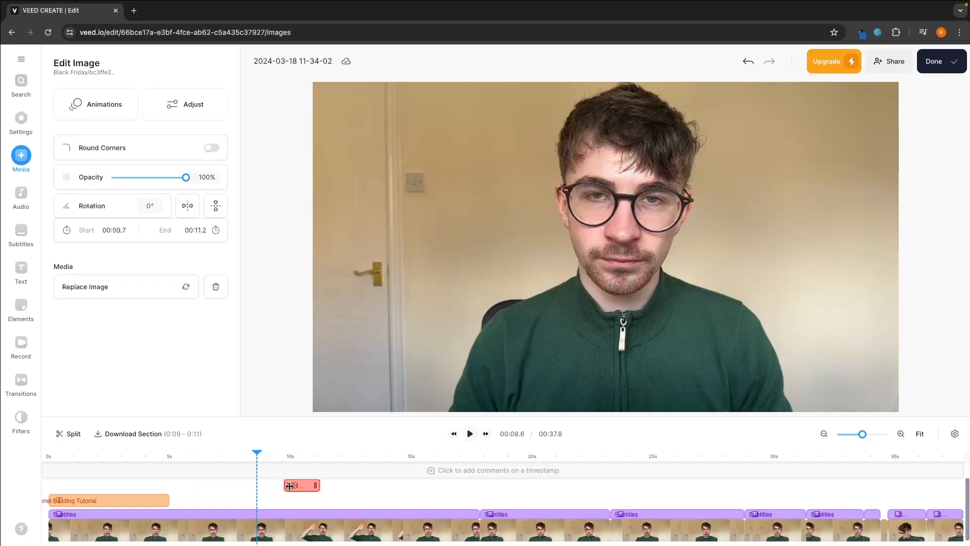
left_click(290, 458)
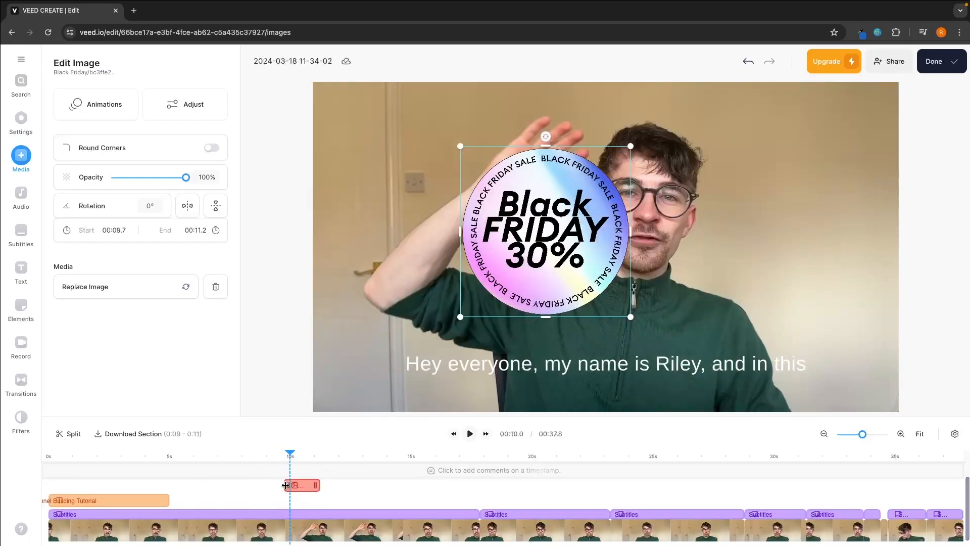
left_click(412, 457)
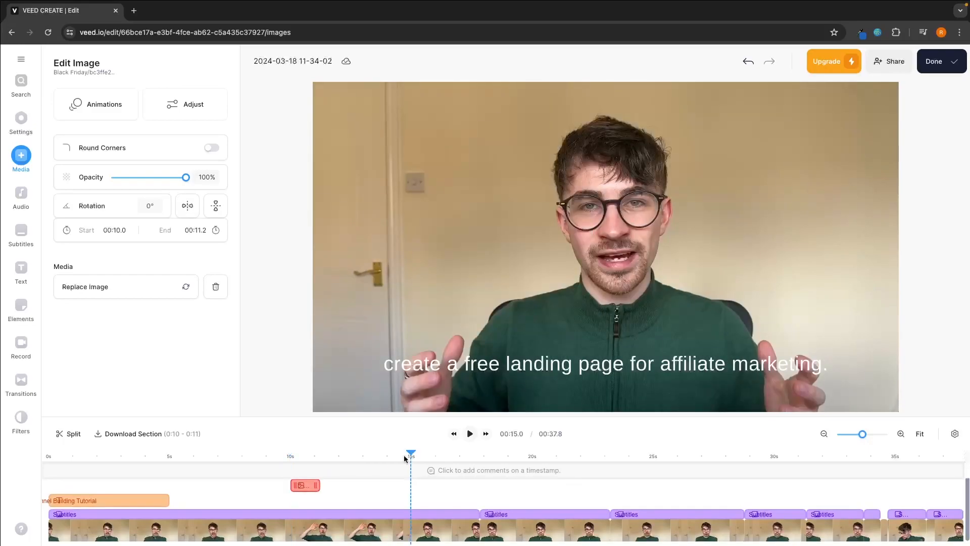
left_click_drag(319, 484, 415, 486)
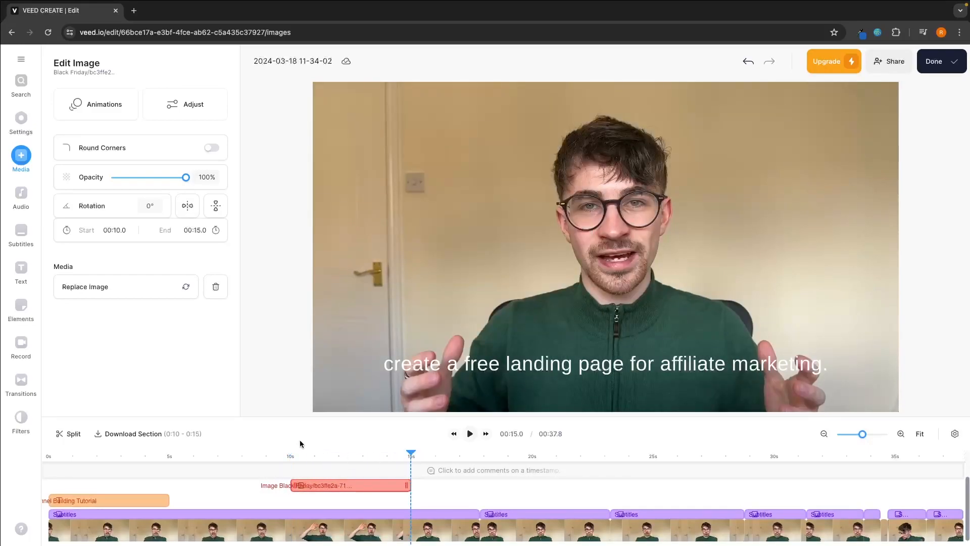
left_click_drag(276, 455, 414, 458)
Step: Try to start a camera recording and return to the recording options
left_click(16, 344)
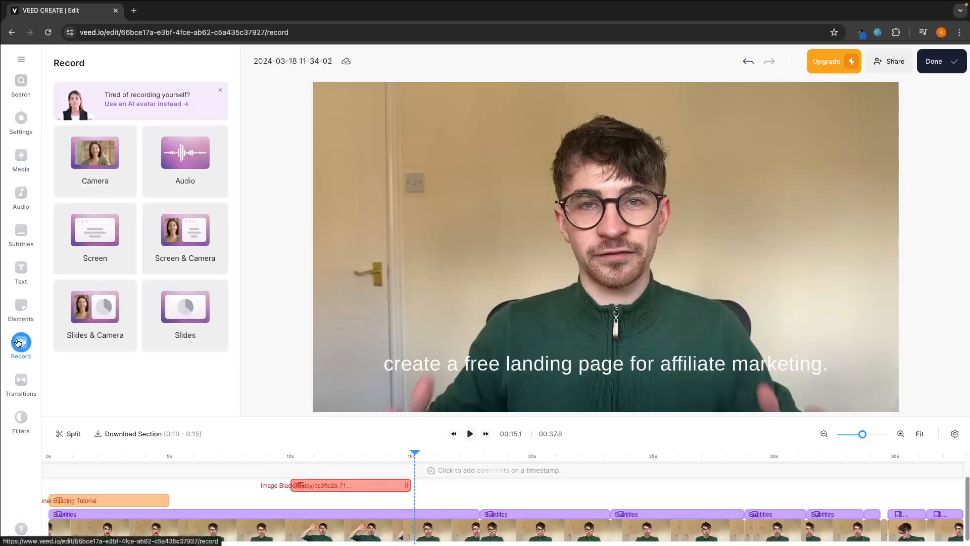
left_click(119, 169)
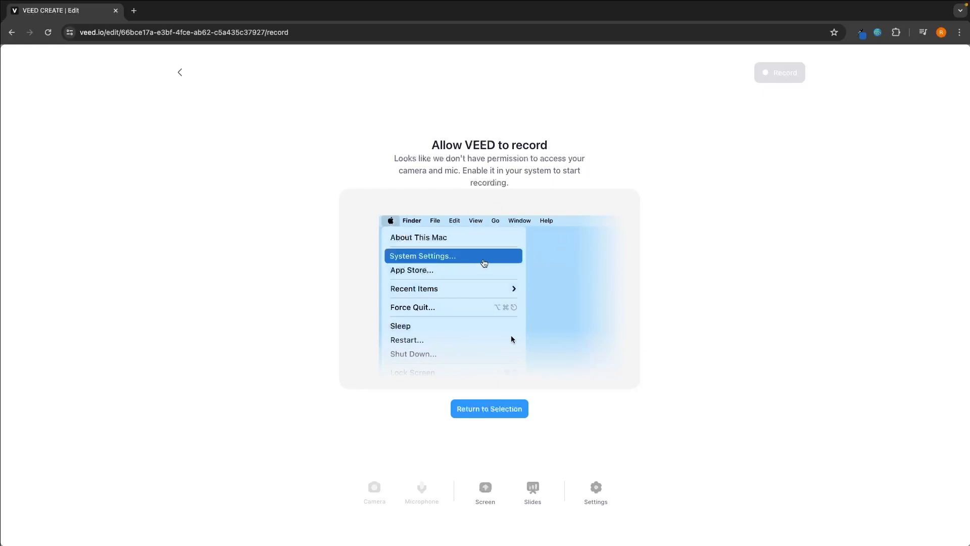
left_click(181, 74)
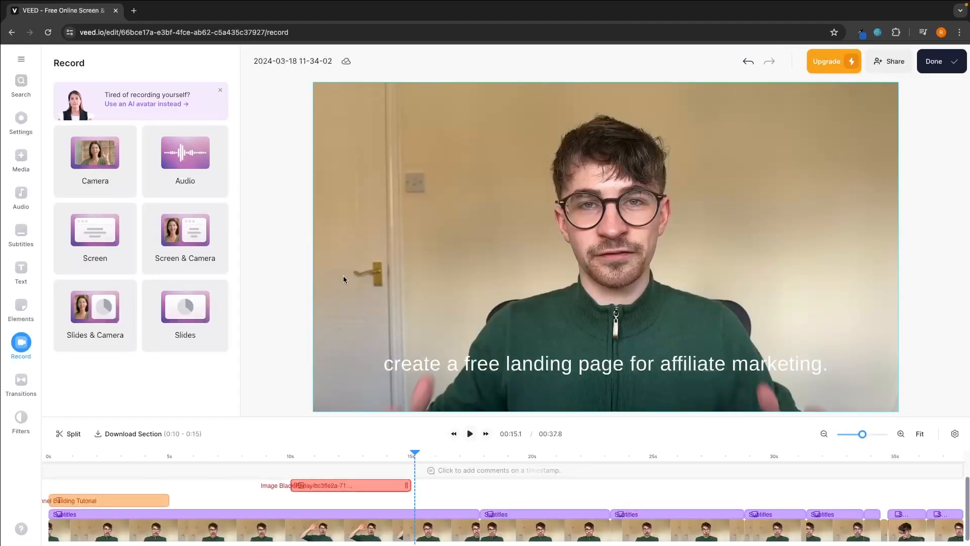
Step: Add a Dissolve transition at the cut near 28 seconds, between the third and fourth clips, and preview it
left_click(21, 384)
scroll(200, 242, "down", 3)
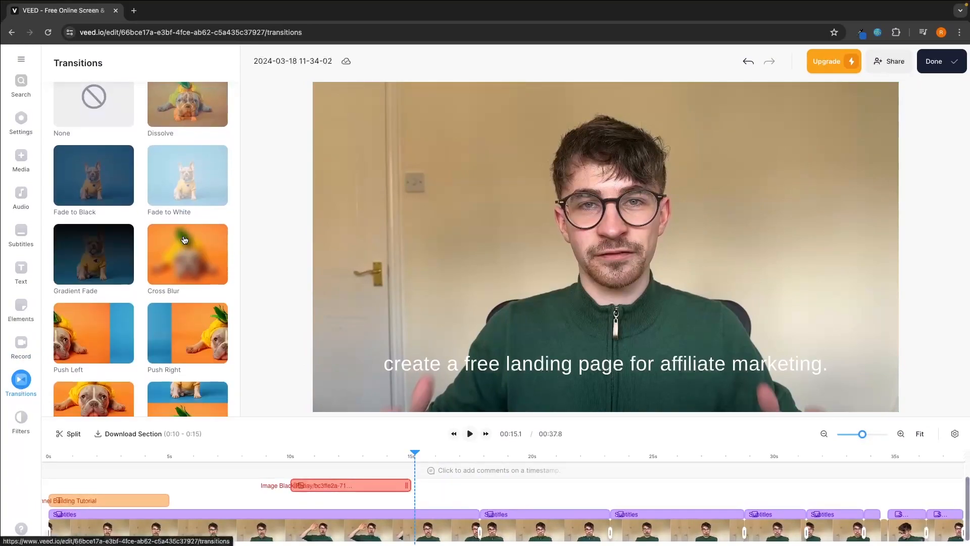
left_click(505, 531)
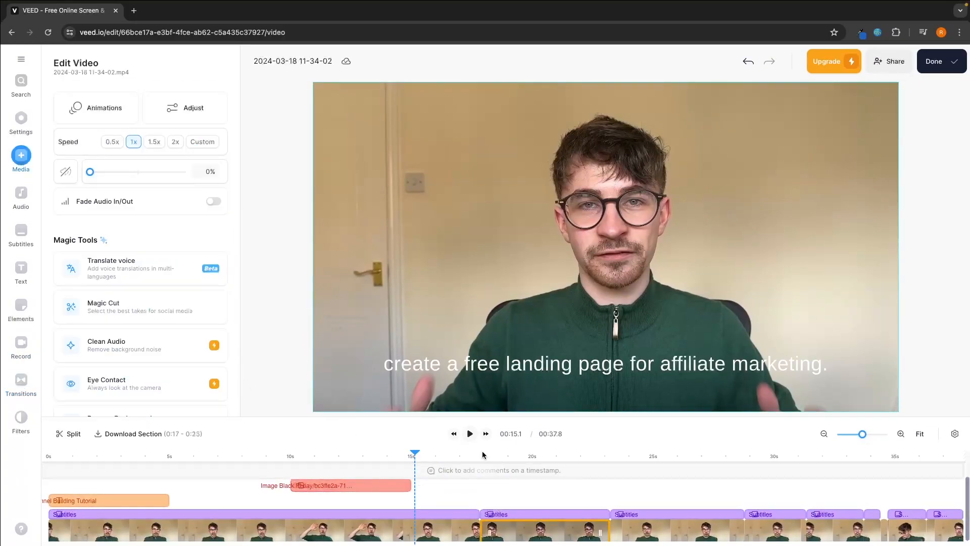
left_click(489, 461)
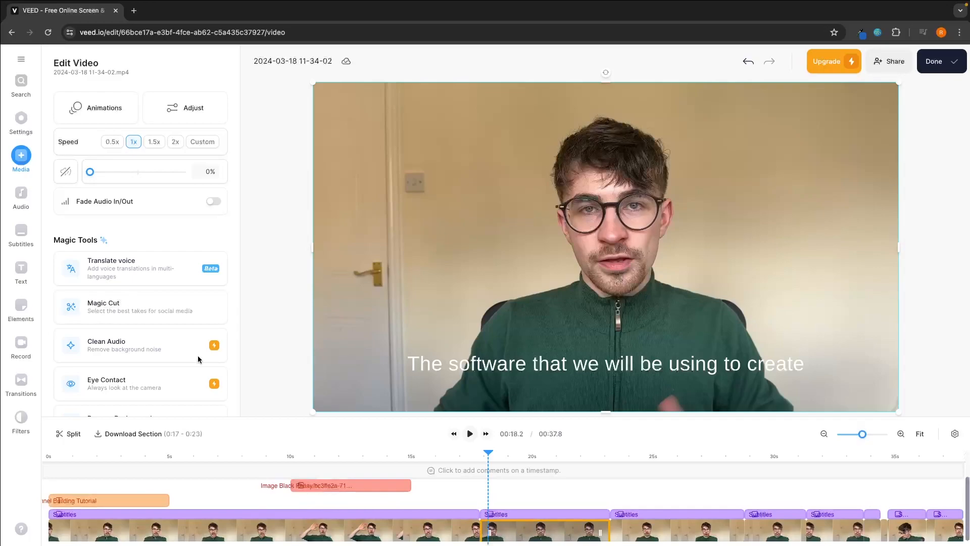
left_click(21, 381)
left_click_drag(188, 387, 768, 538)
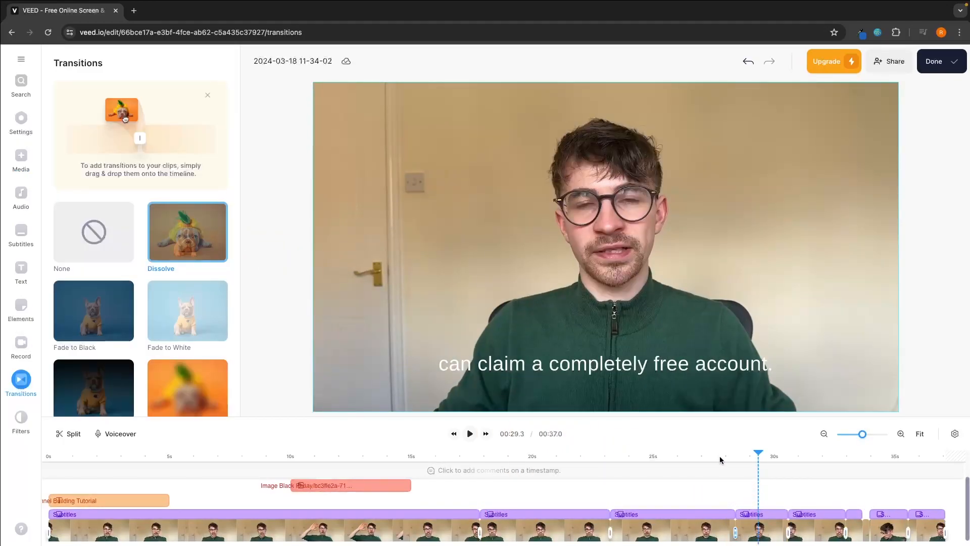
left_click(726, 456)
key("space")
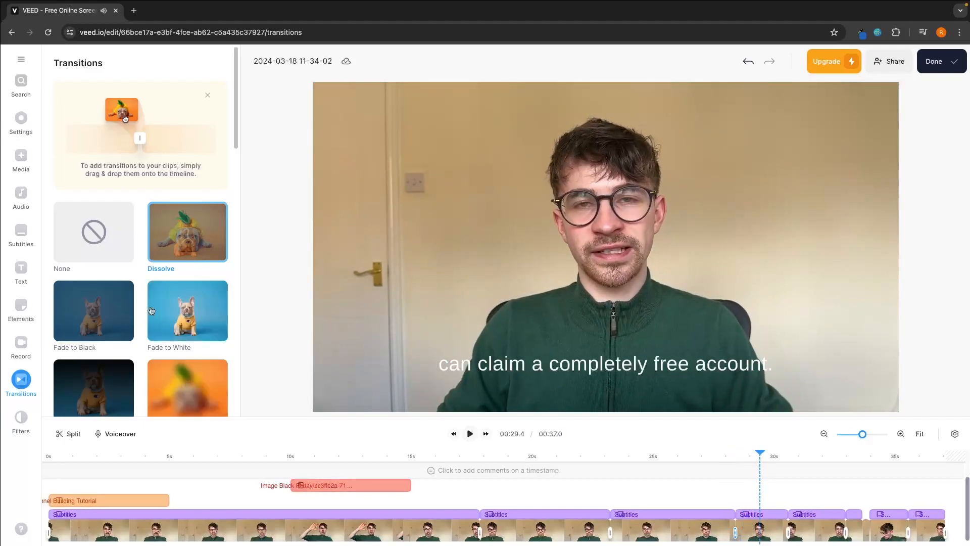
scroll(151, 311, "down", 15)
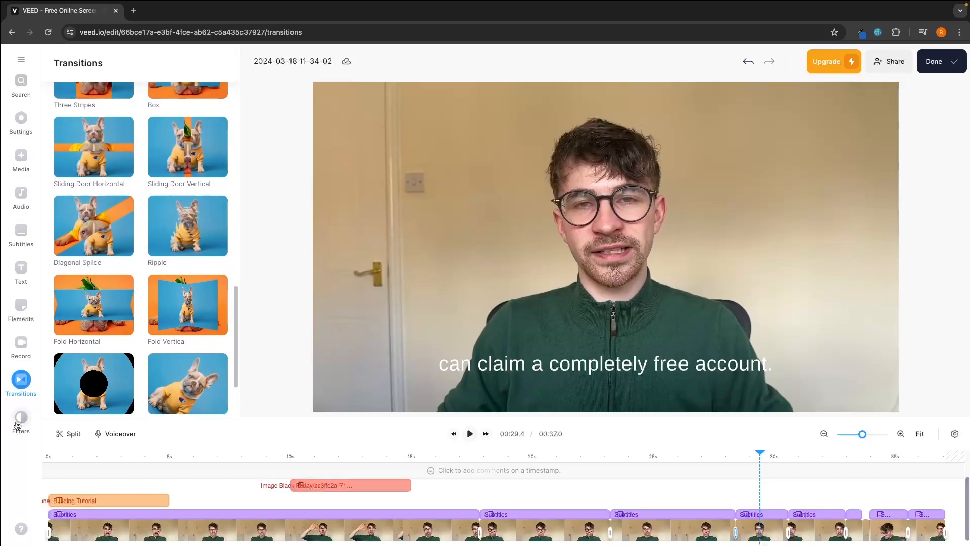
Step: Try several color grading filters on the video, including Clean III and Hidcote, and settle on Peckham II at 100%
left_click(21, 418)
scroll(192, 227, "down", 3)
scroll(192, 228, "down", 1)
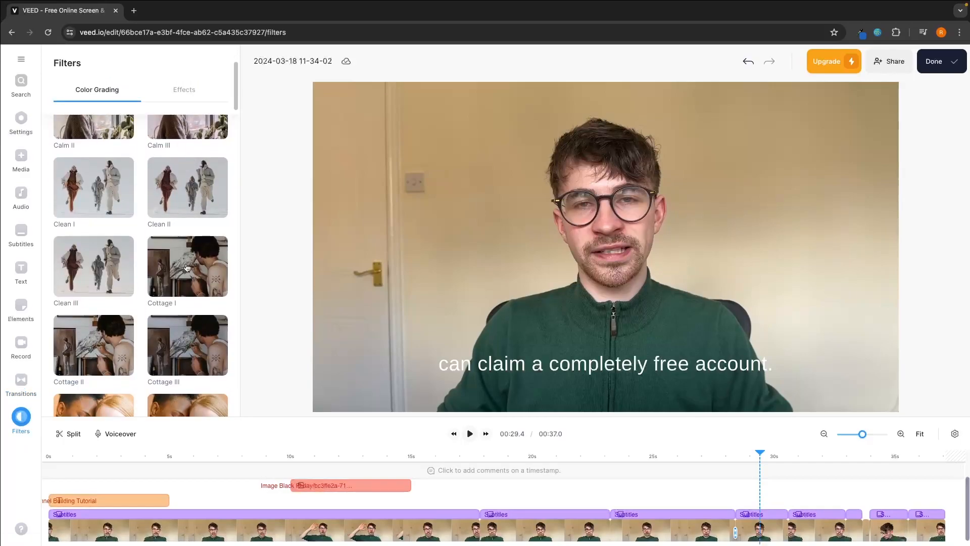
left_click(186, 267)
left_click(107, 262)
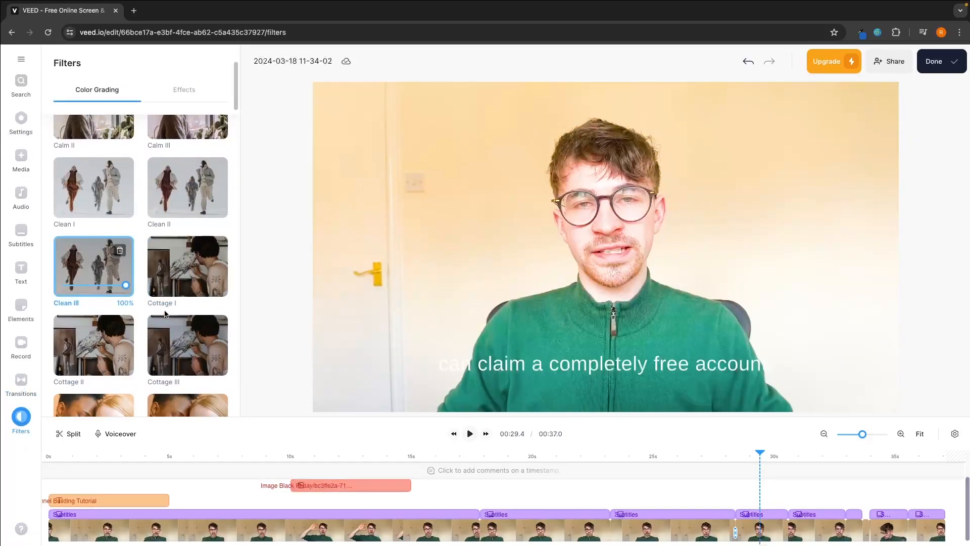
left_click(184, 341)
scroll(183, 340, "down", 3)
left_click(187, 294)
left_click(109, 277)
scroll(146, 293, "down", 3)
left_click(188, 310)
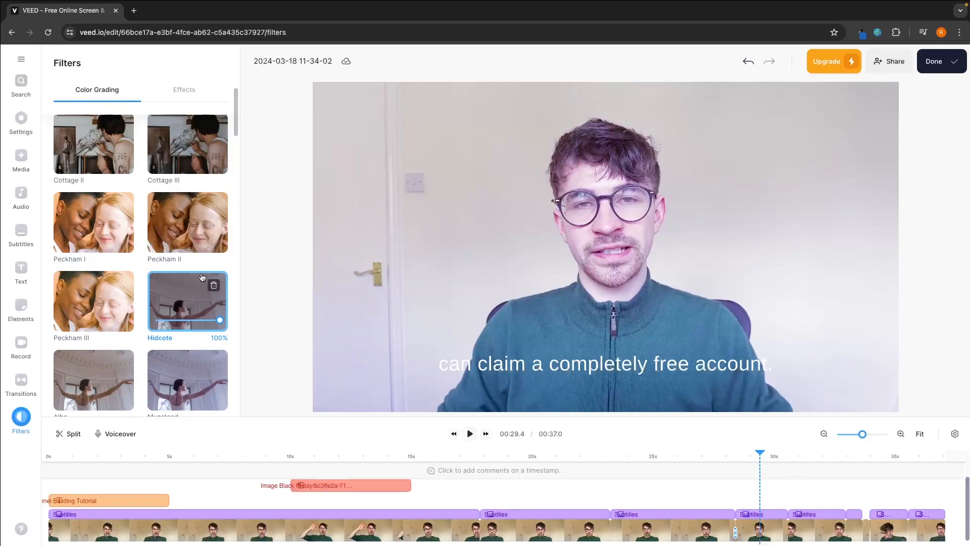
left_click(202, 224)
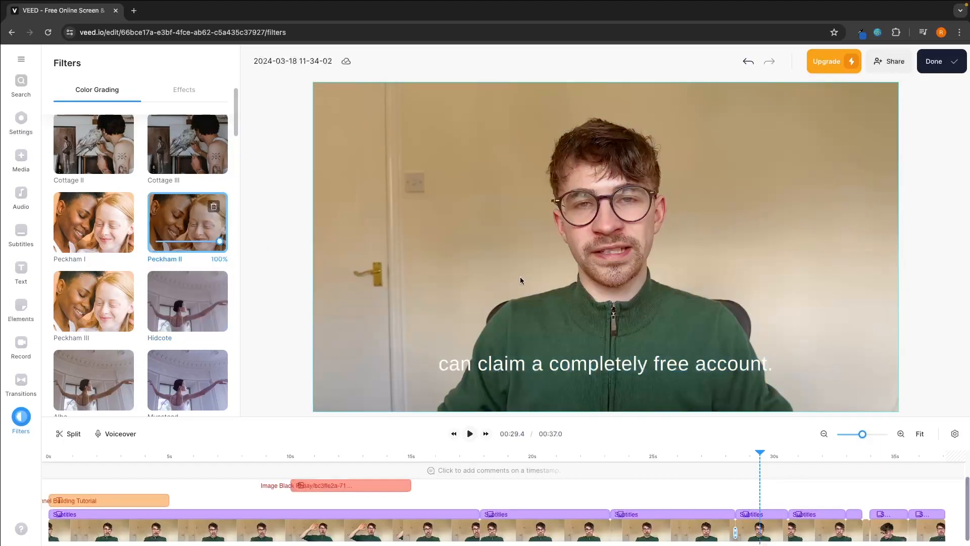
Step: Export the video at Standard quality with burned-in subtitles
left_click(951, 70)
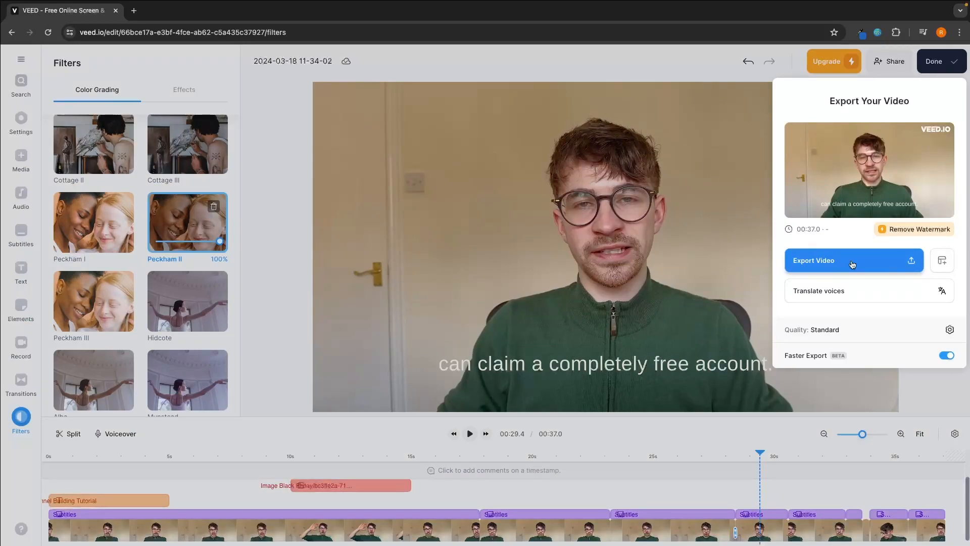
left_click(822, 335)
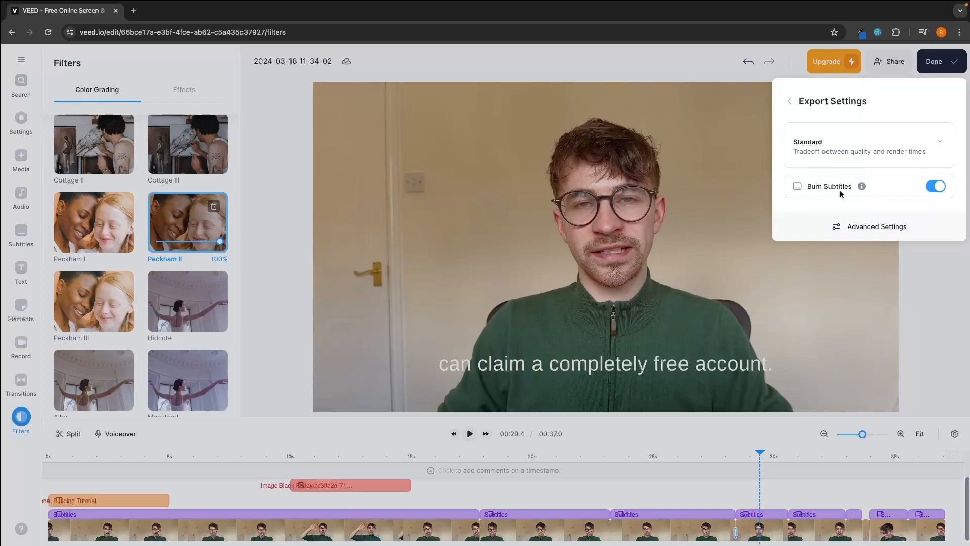
left_click(834, 154)
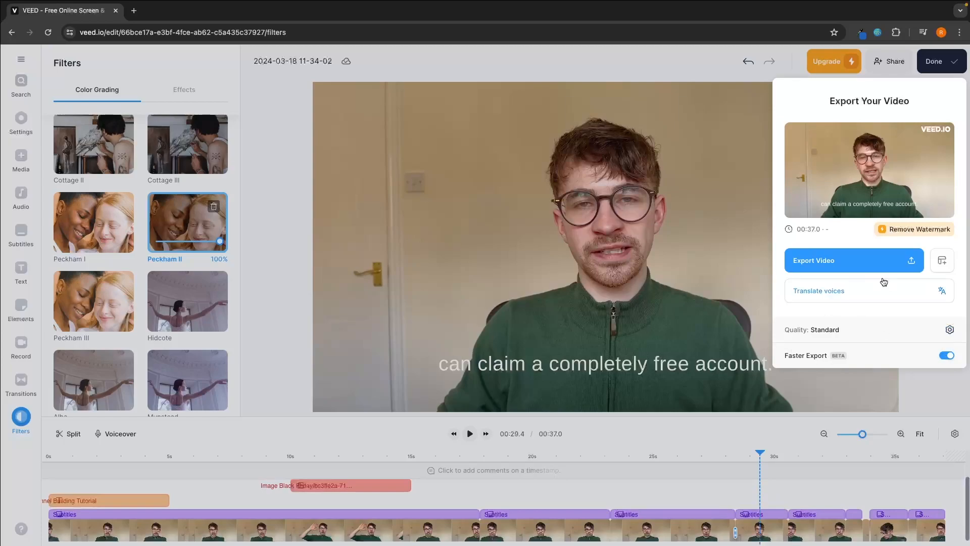
left_click(836, 260)
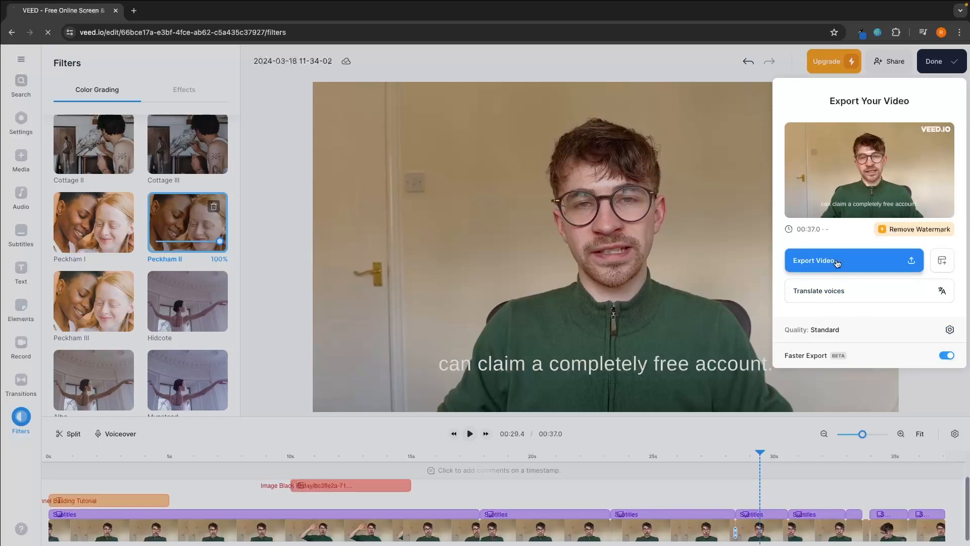